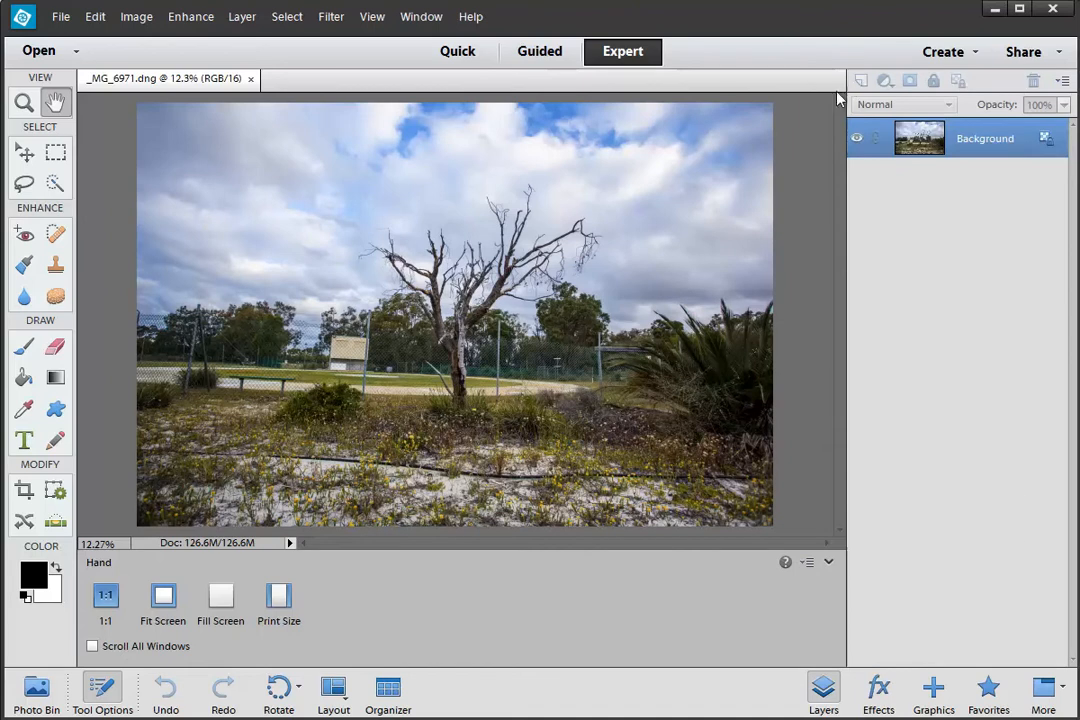
# Convert the photo to 8 bits per channel and duplicate the Background layer
pyautogui.click(128, 20)
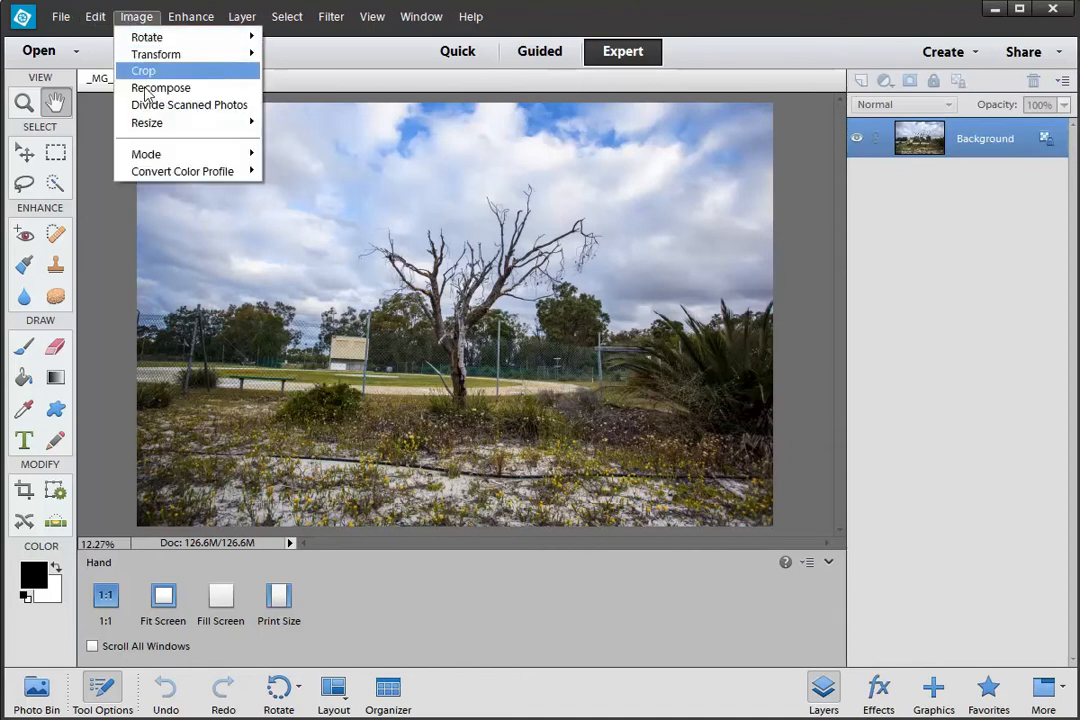
pyautogui.moveTo(155, 155)
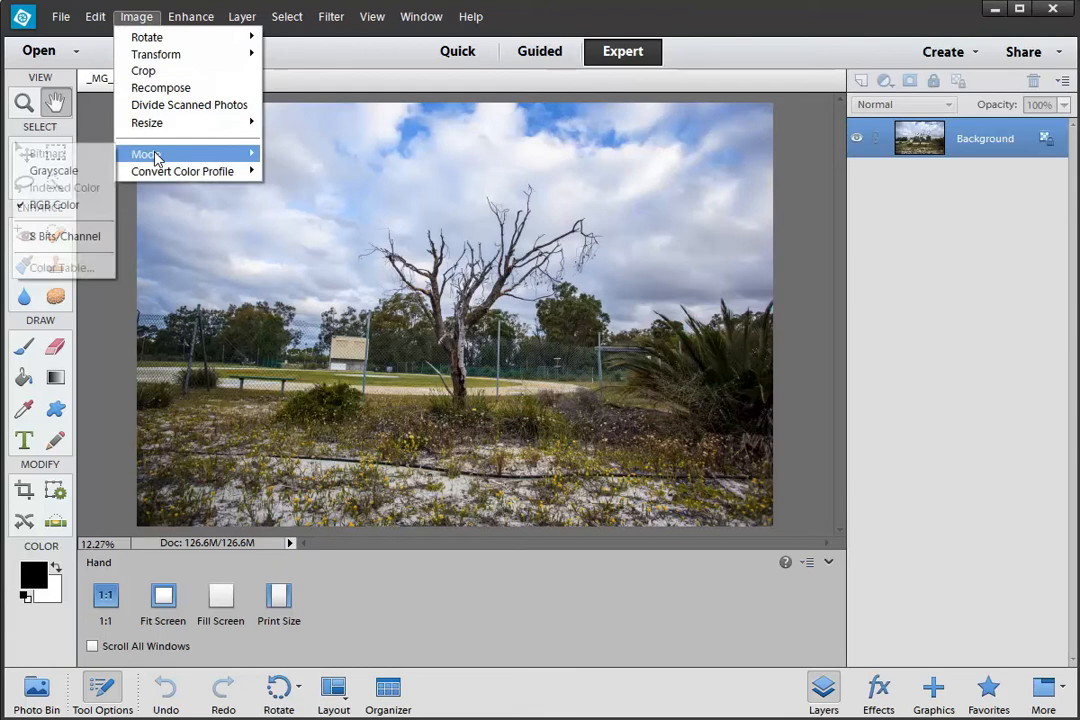
pyautogui.click(66, 241)
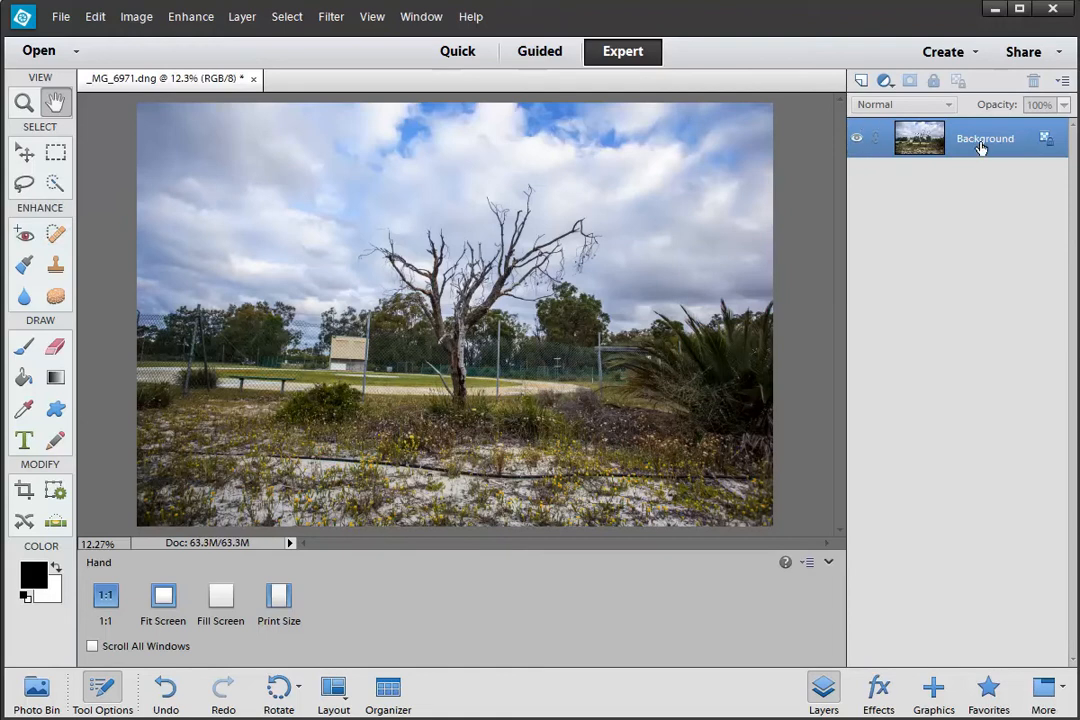
pyautogui.moveTo(968, 143); pyautogui.dragTo(858, 81)
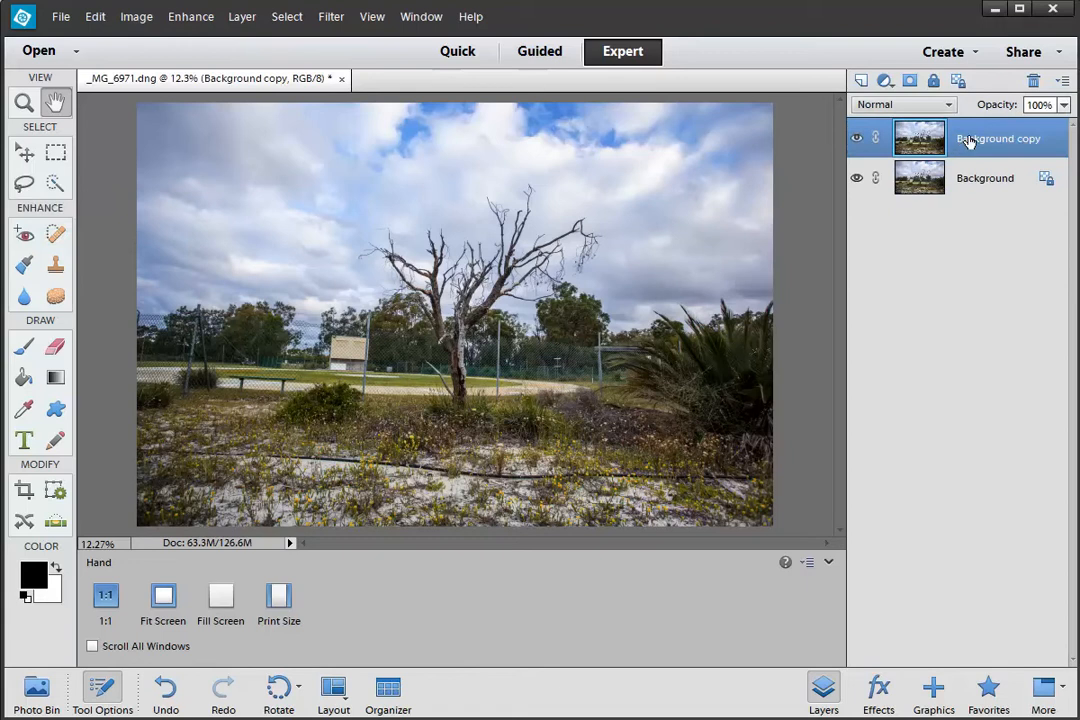
# Flip the Background copy layer vertically
pyautogui.click(138, 17)
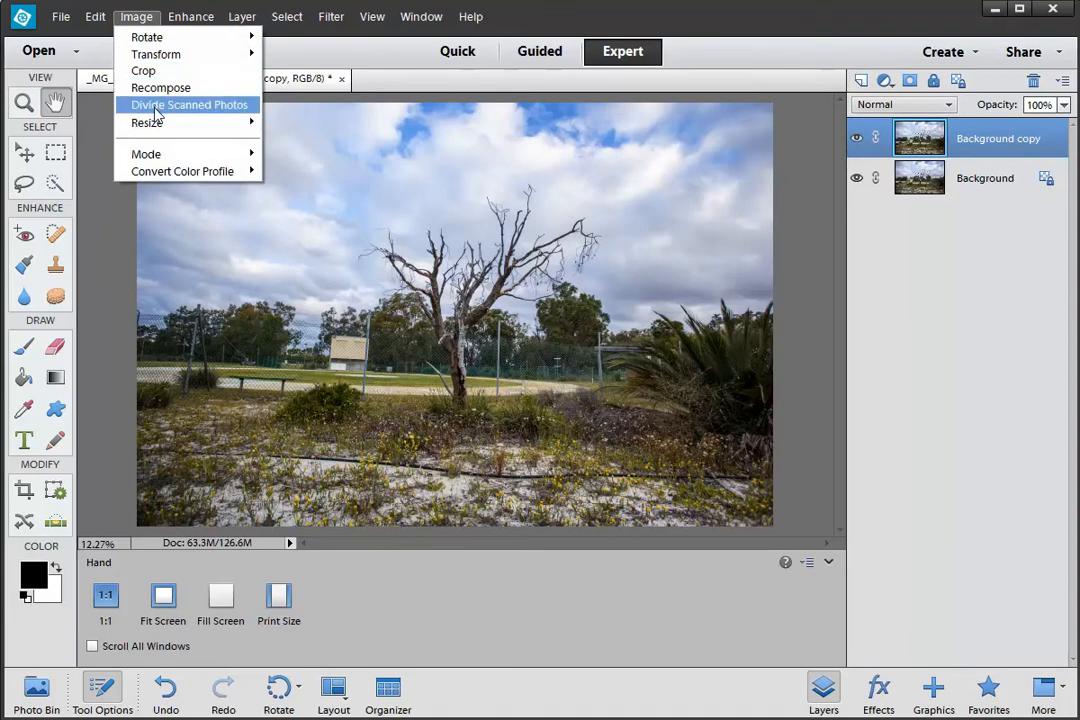
pyautogui.moveTo(172, 45)
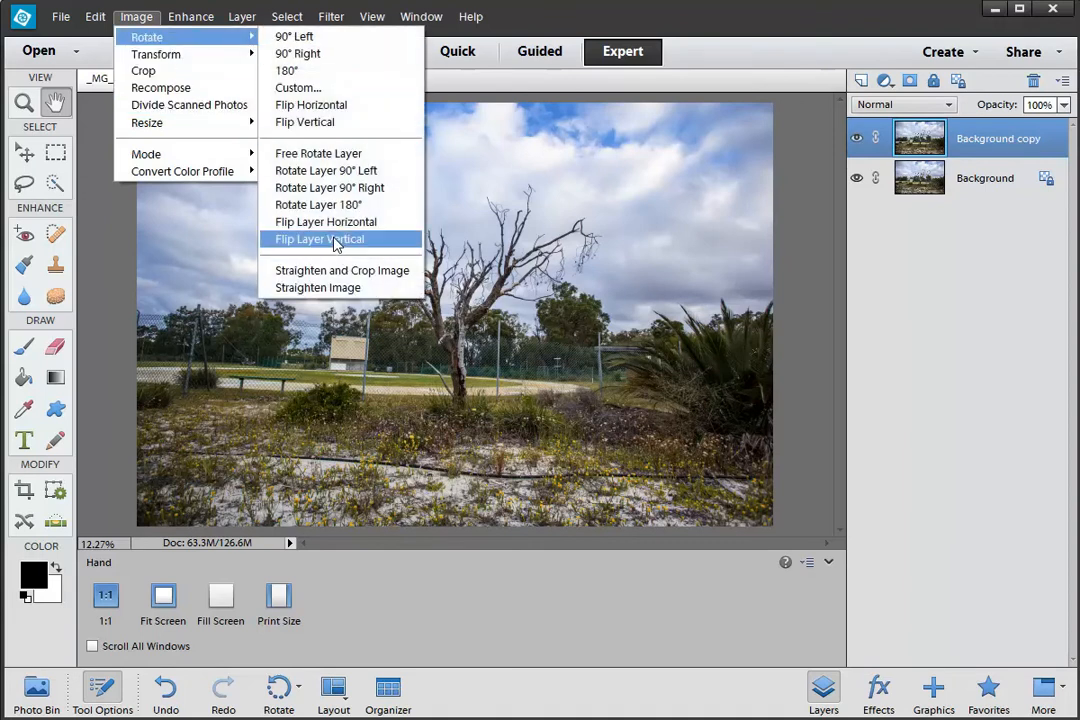
pyautogui.click(335, 241)
# Apply the Polar Coordinates distortion to the flipped layer with the Rectangular to Polar option
pyautogui.click(330, 18)
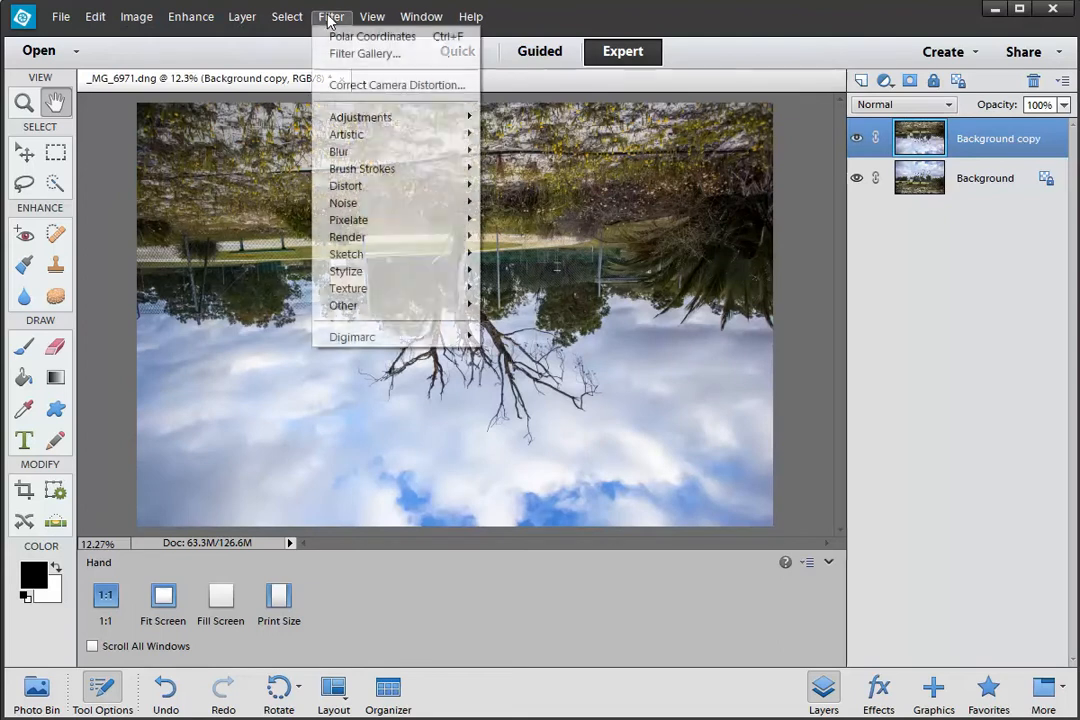
pyautogui.moveTo(355, 186)
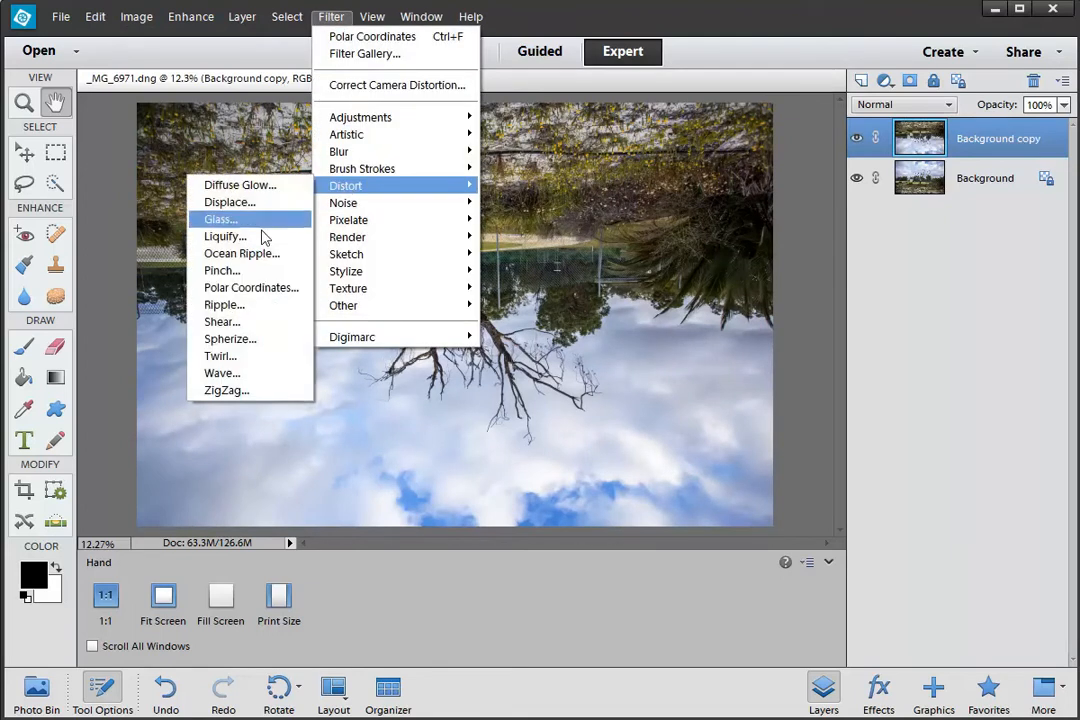
pyautogui.click(238, 289)
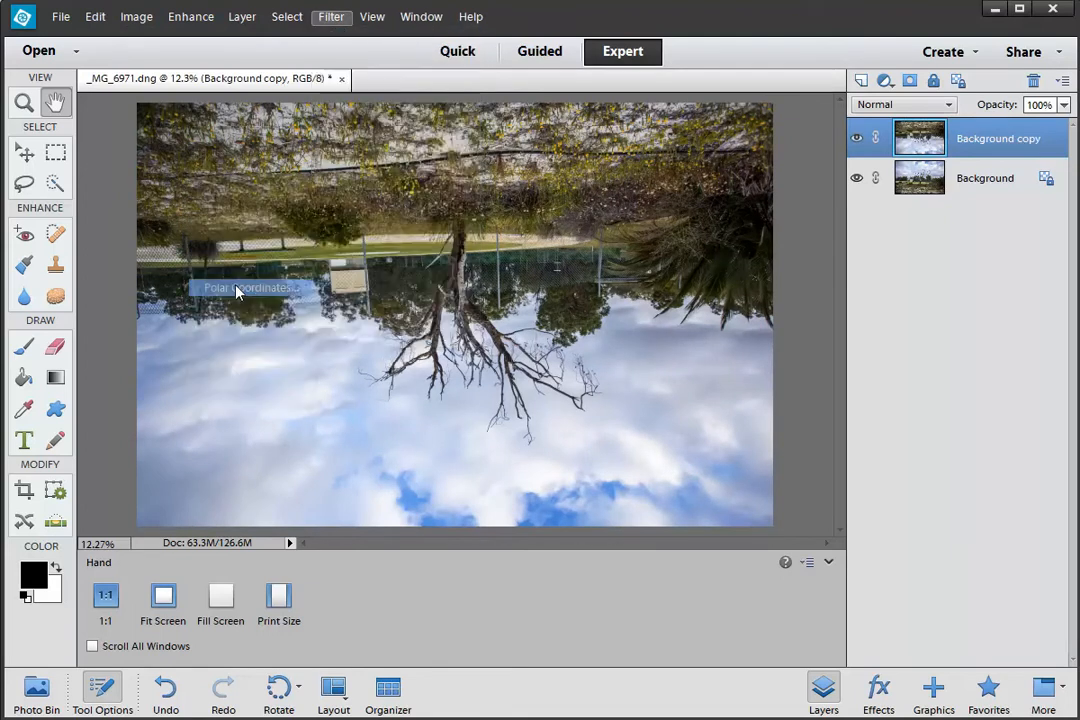
pyautogui.click(716, 500)
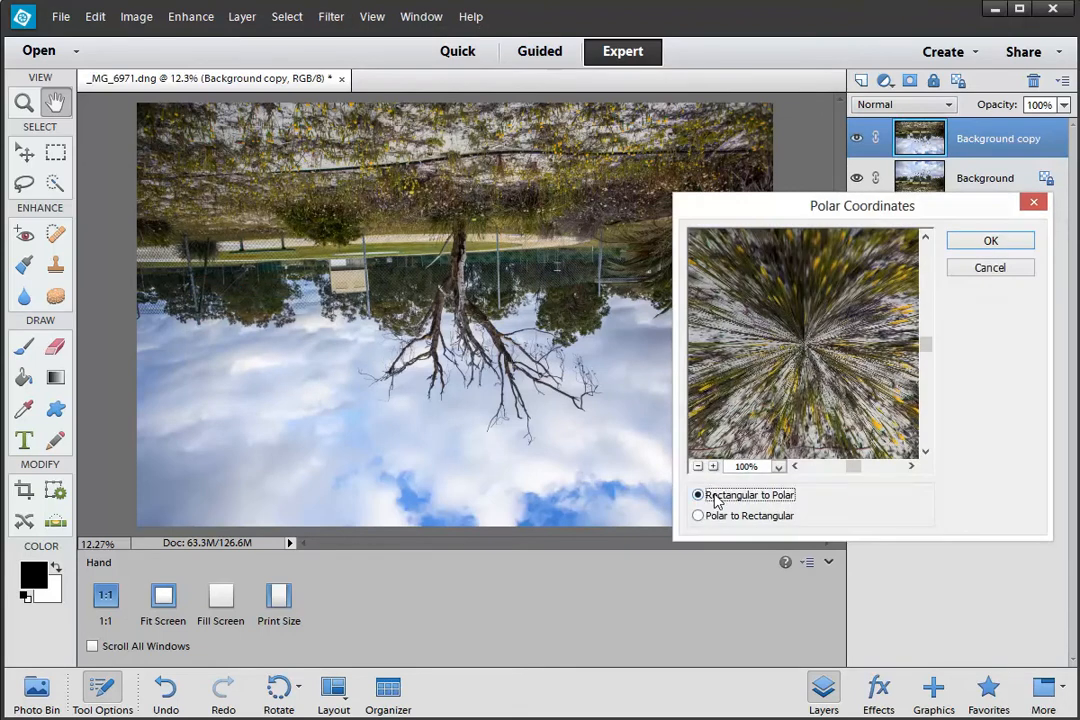
pyautogui.click(976, 250)
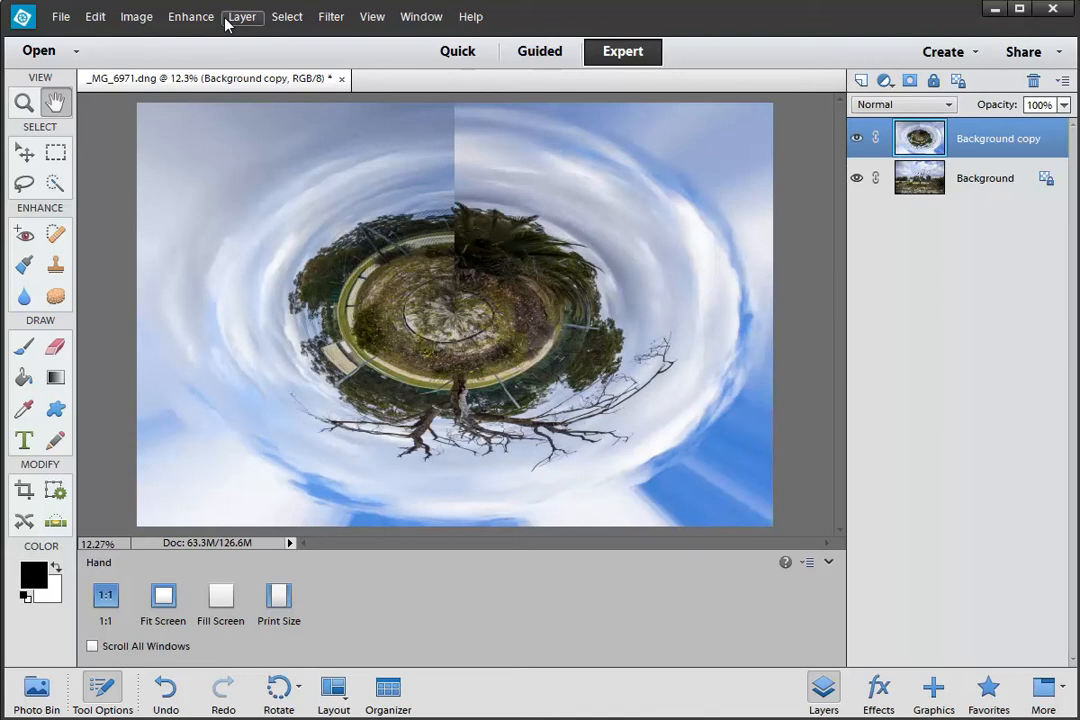
# Undo the Polar Coordinates filter and the vertical layer flip
pyautogui.click(98, 18)
pyautogui.click(110, 37)
pyautogui.click(96, 17)
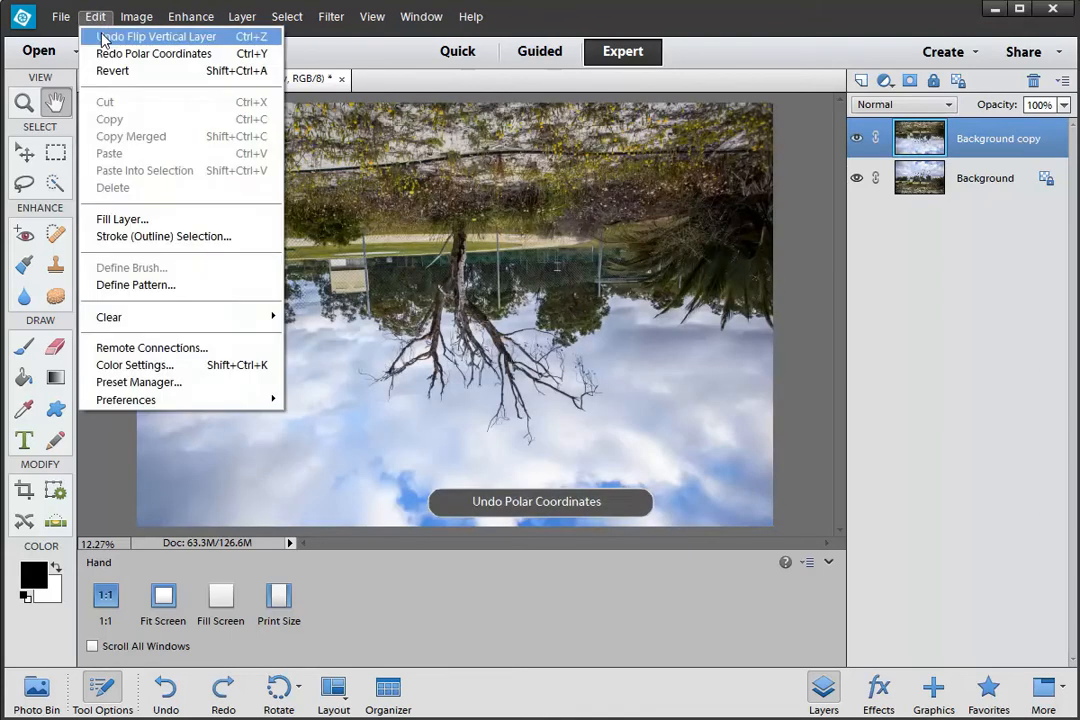
pyautogui.click(100, 37)
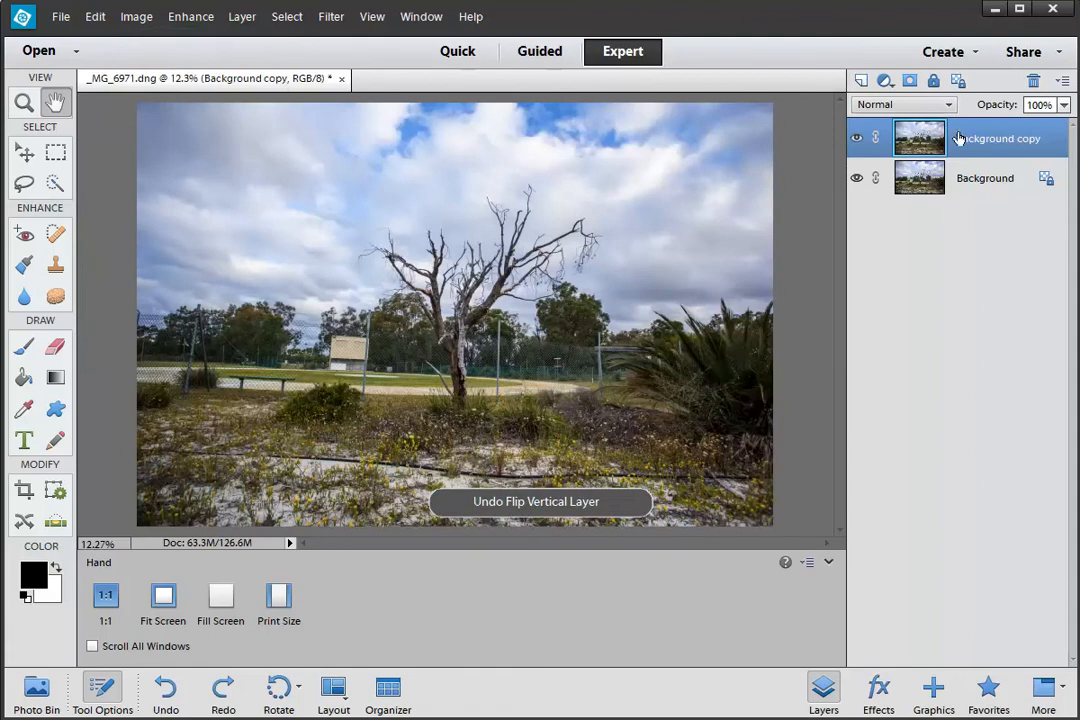
# Duplicate the Background copy layer and flip the new layer horizontally
pyautogui.moveTo(965, 146); pyautogui.dragTo(862, 81)
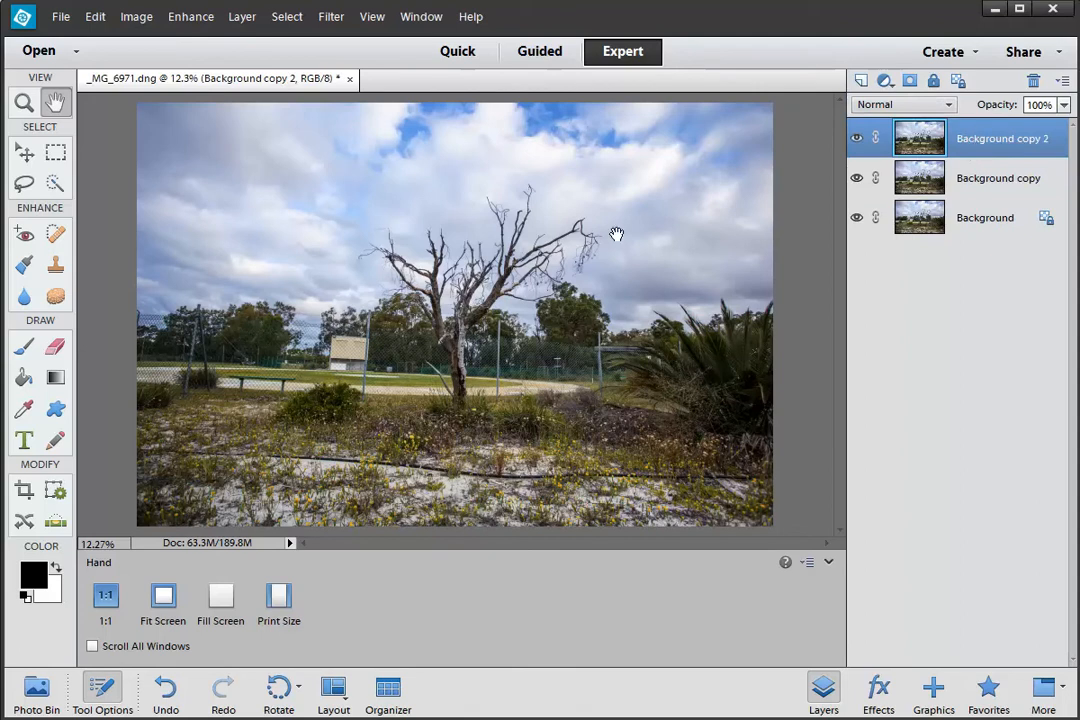
pyautogui.click(96, 20)
pyautogui.press('Escape')
pyautogui.click(128, 22)
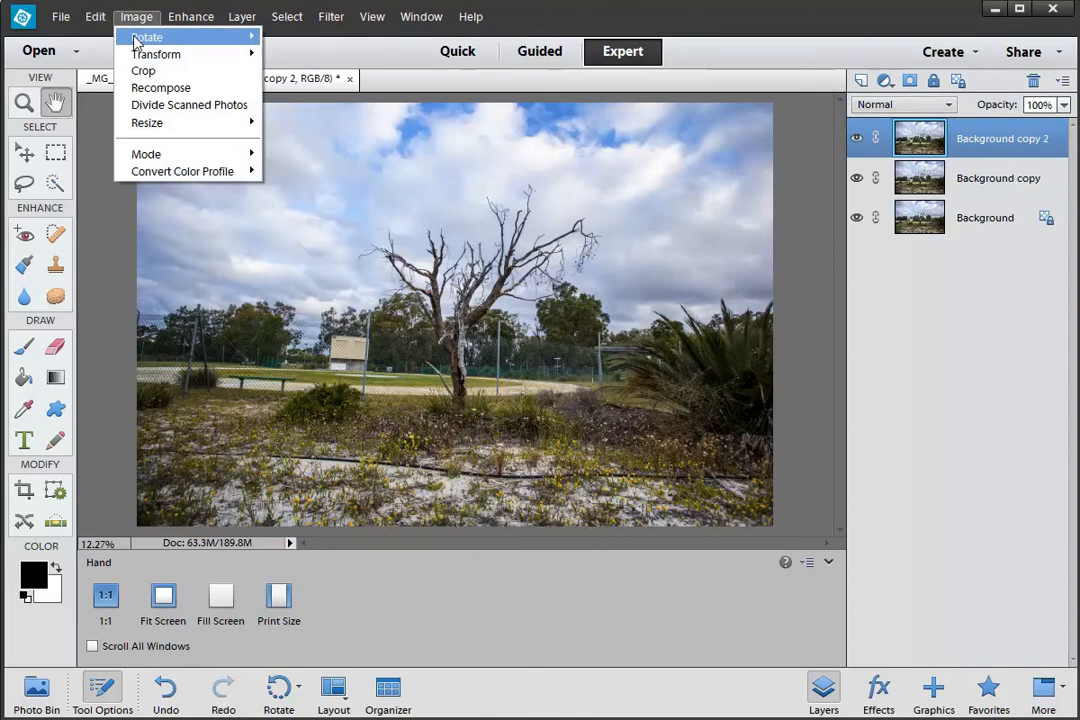
pyautogui.moveTo(145, 37)
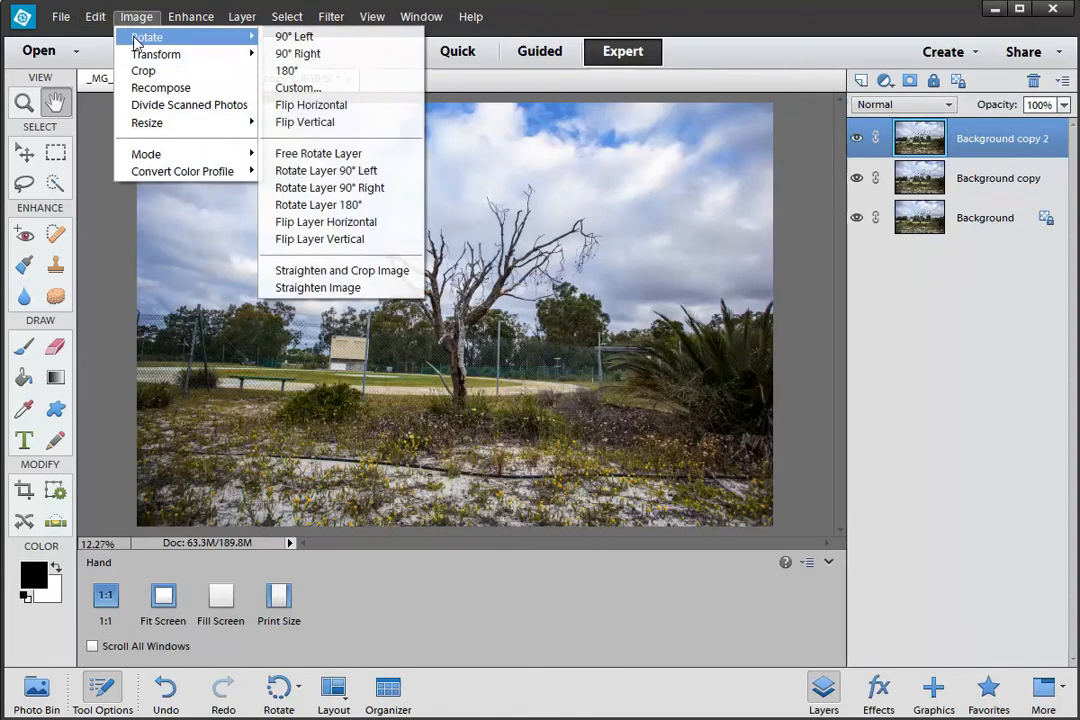
pyautogui.click(355, 231)
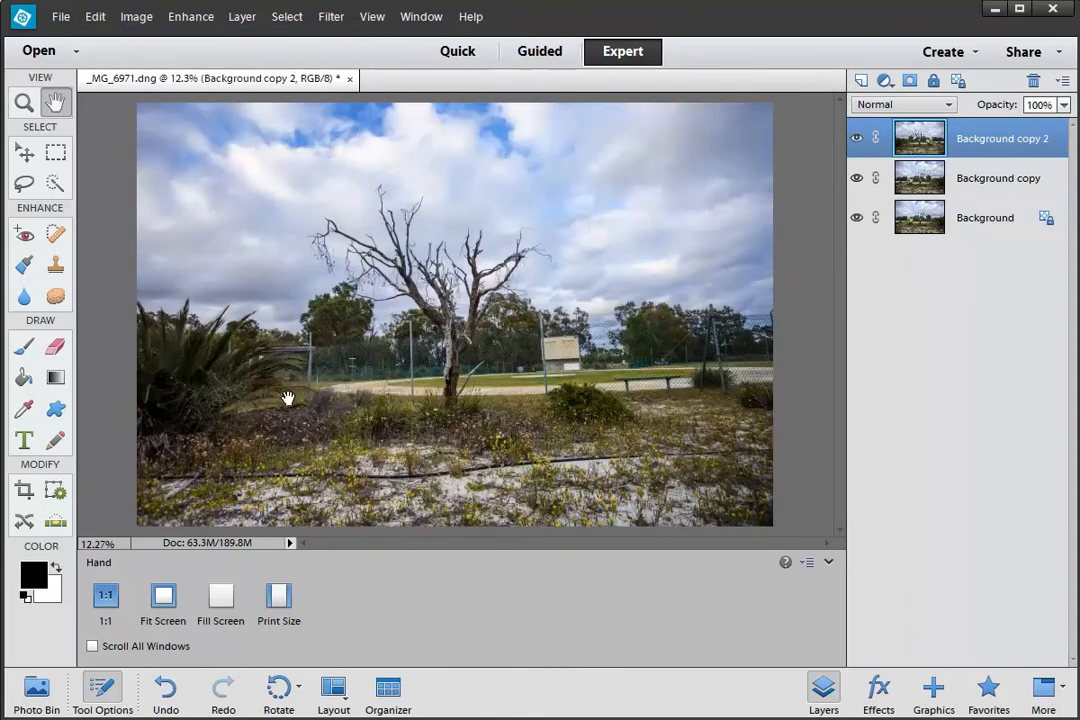
# Compare the mirrored layer with the one below by toggling its visibility, and add a black layer mask to it
pyautogui.click(856, 140)
pyautogui.click(856, 140)
pyautogui.keyDown('alt'); pyautogui.click(910, 82); pyautogui.keyUp('alt')
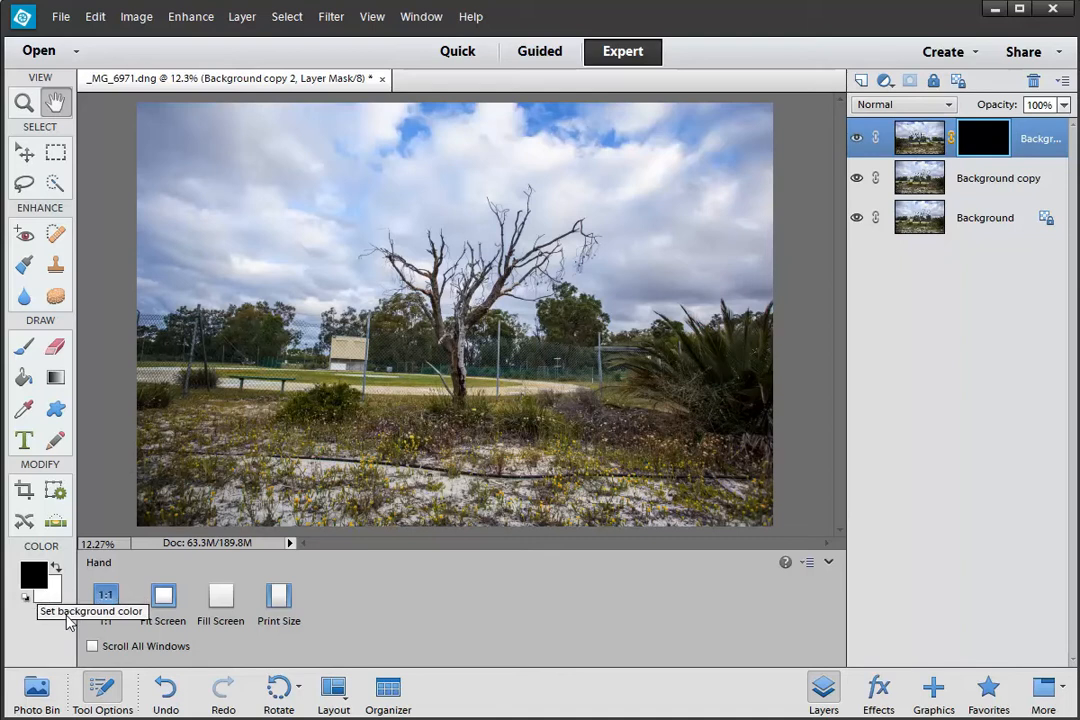
# Make white the foreground colour and target the layer mask of Background copy 2 for painting
pyautogui.press('x')
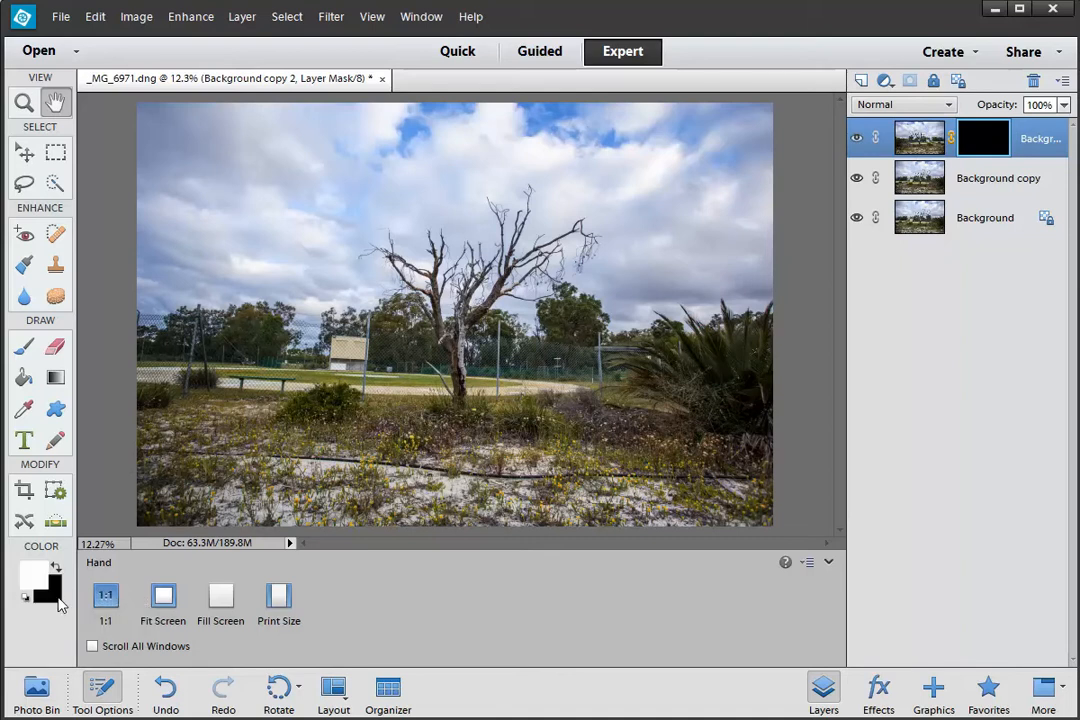
pyautogui.press('x')
pyautogui.press('x')
pyautogui.press('x')
pyautogui.press('x')
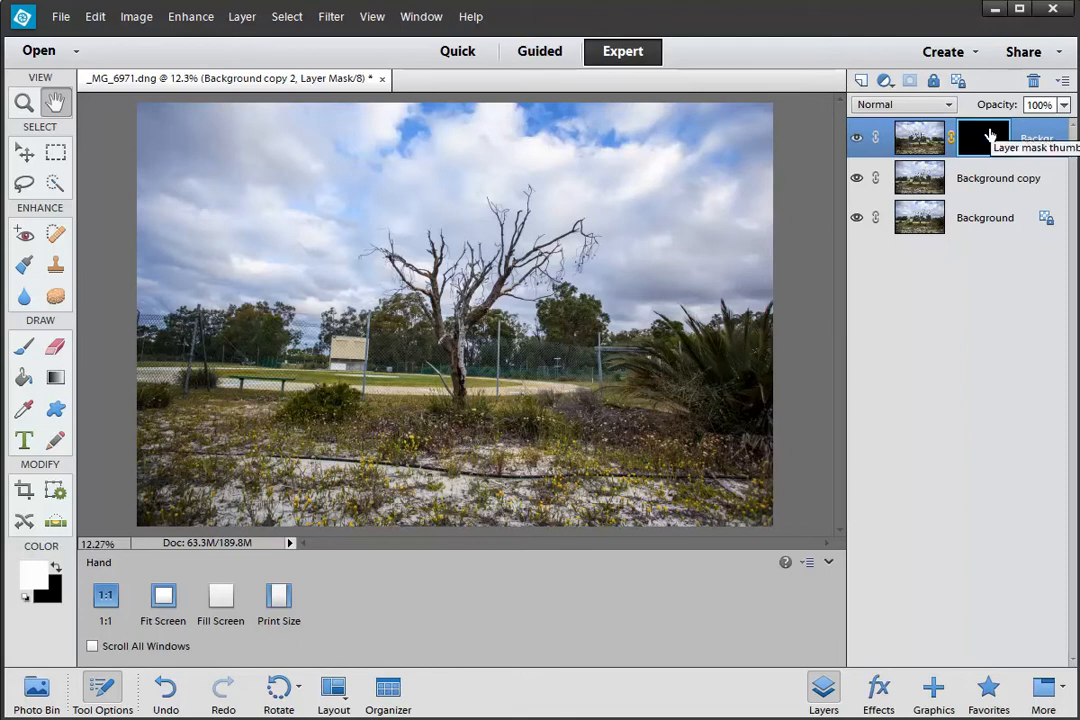
pyautogui.click(935, 139)
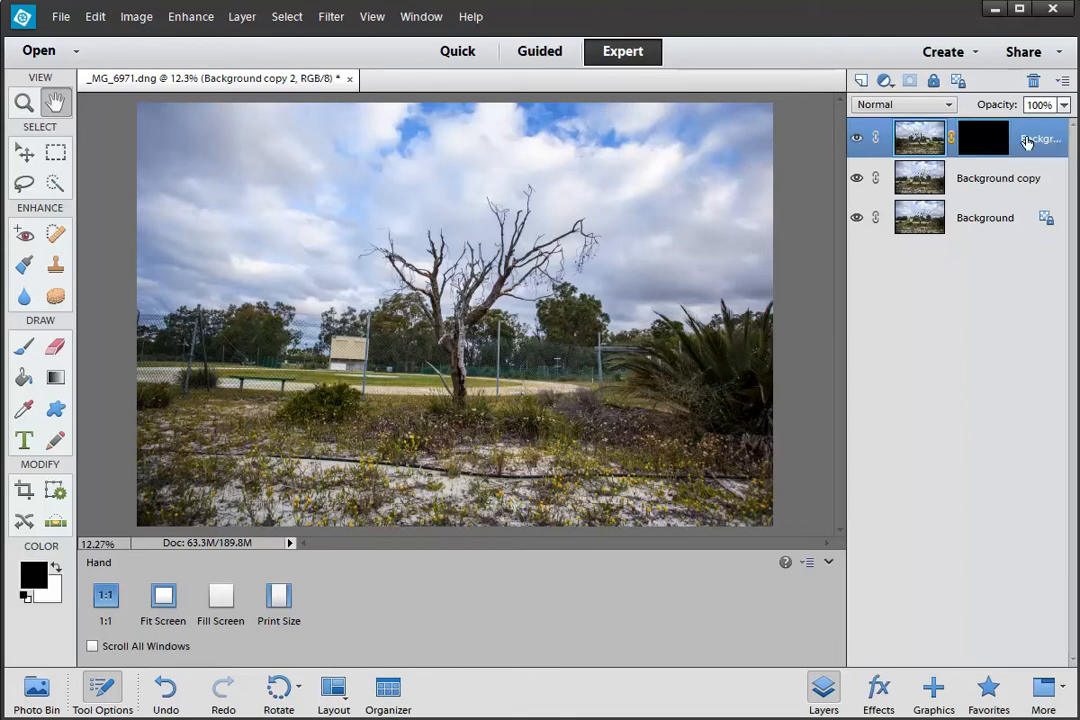
pyautogui.click(987, 143)
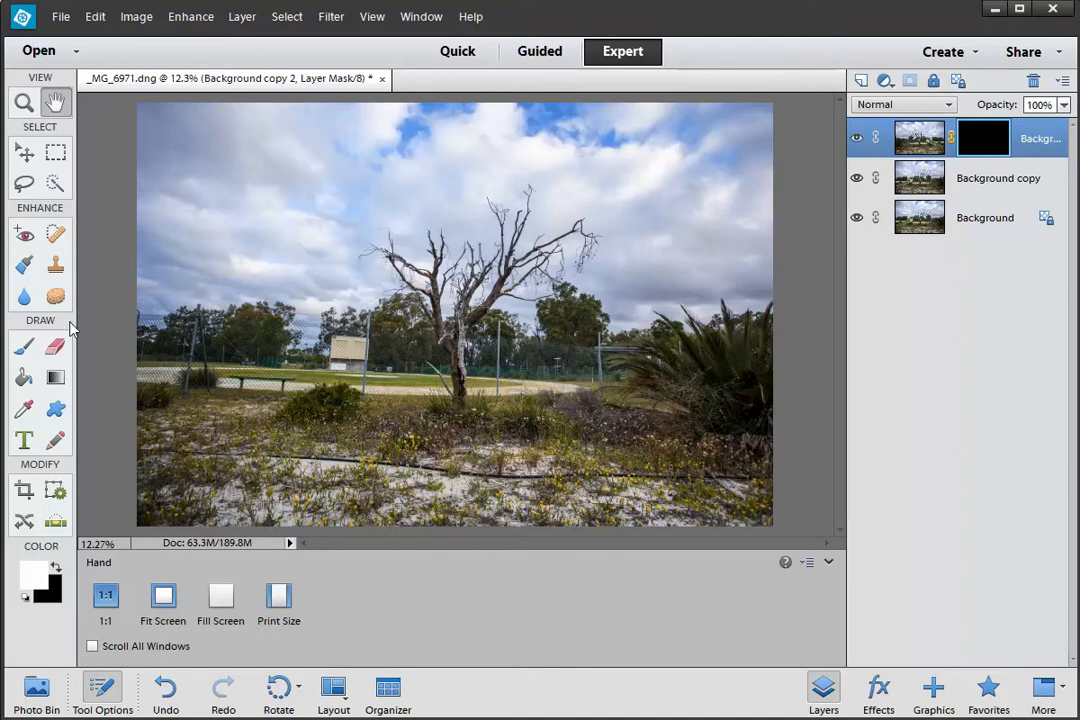
# Set up the Brush tool with a size of 488 px and a hardness of 0%
pyautogui.click(25, 346)
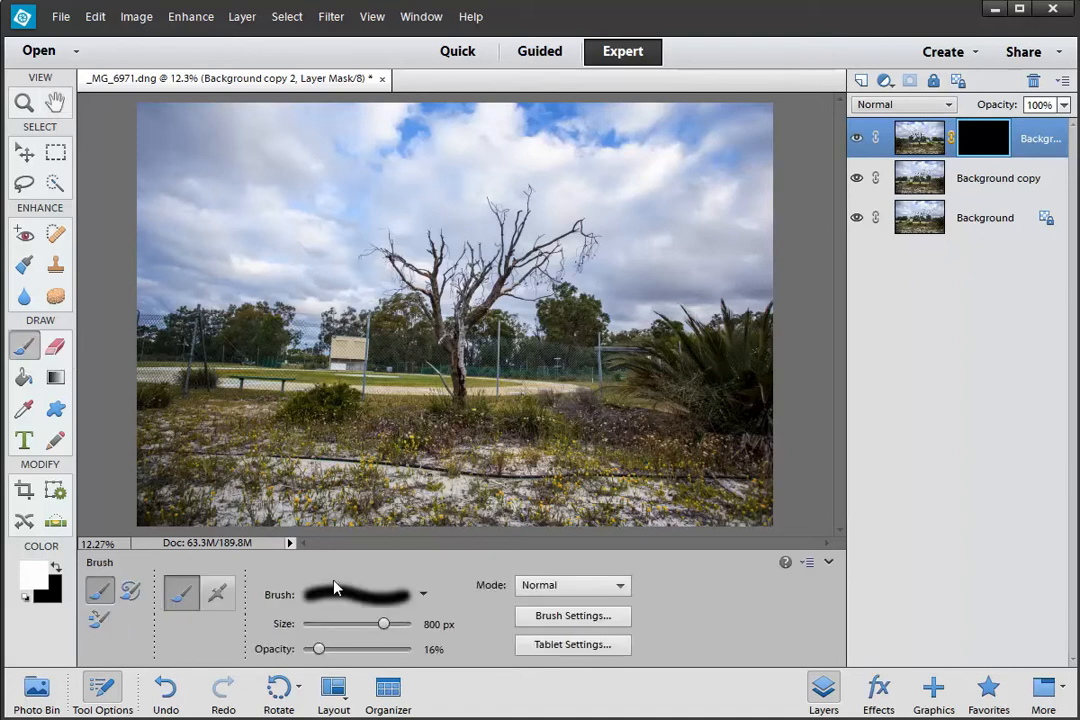
pyautogui.moveTo(389, 632); pyautogui.dragTo(380, 631)
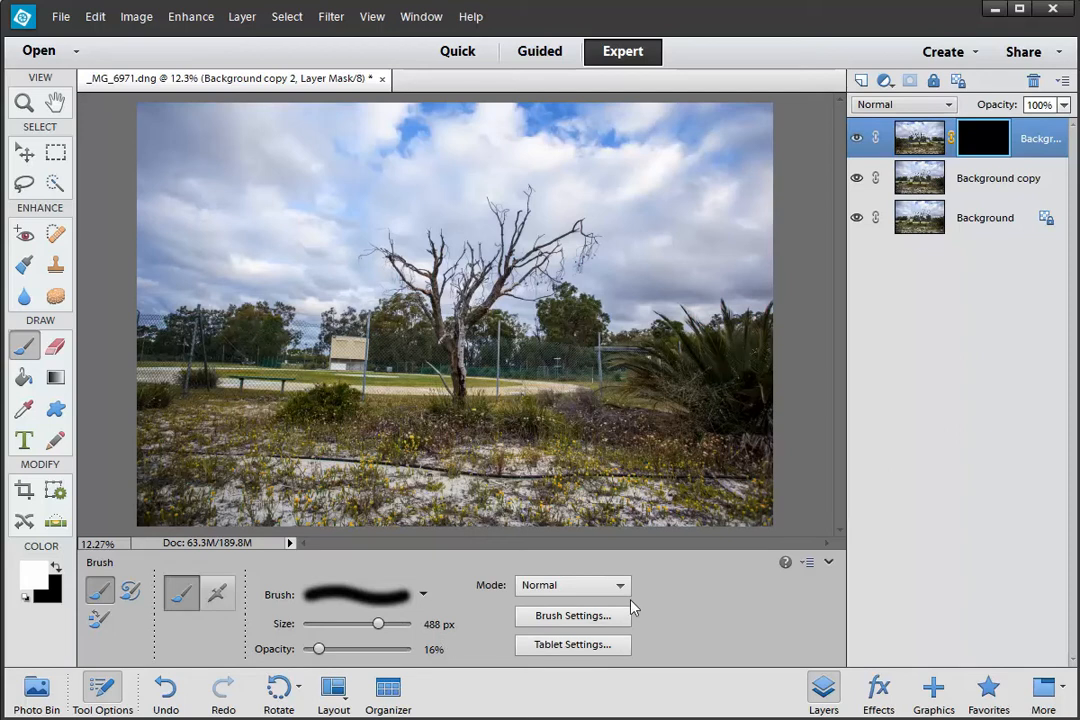
pyautogui.click(603, 614)
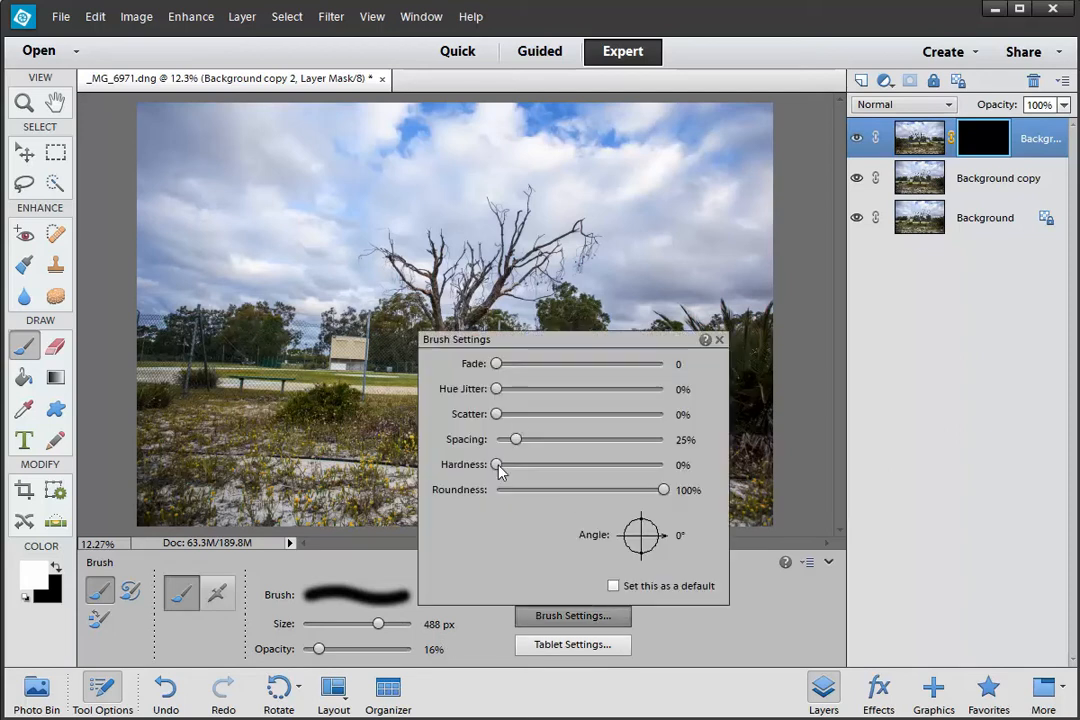
pyautogui.moveTo(500, 472); pyautogui.dragTo(701, 470)
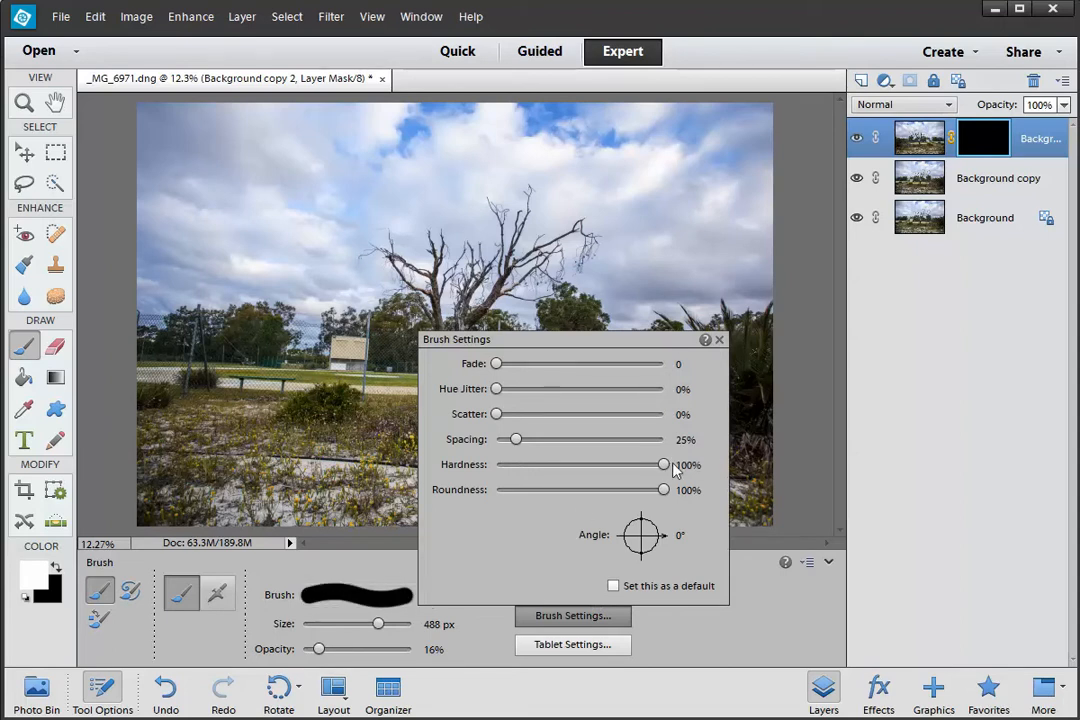
pyautogui.moveTo(667, 472); pyautogui.dragTo(490, 470)
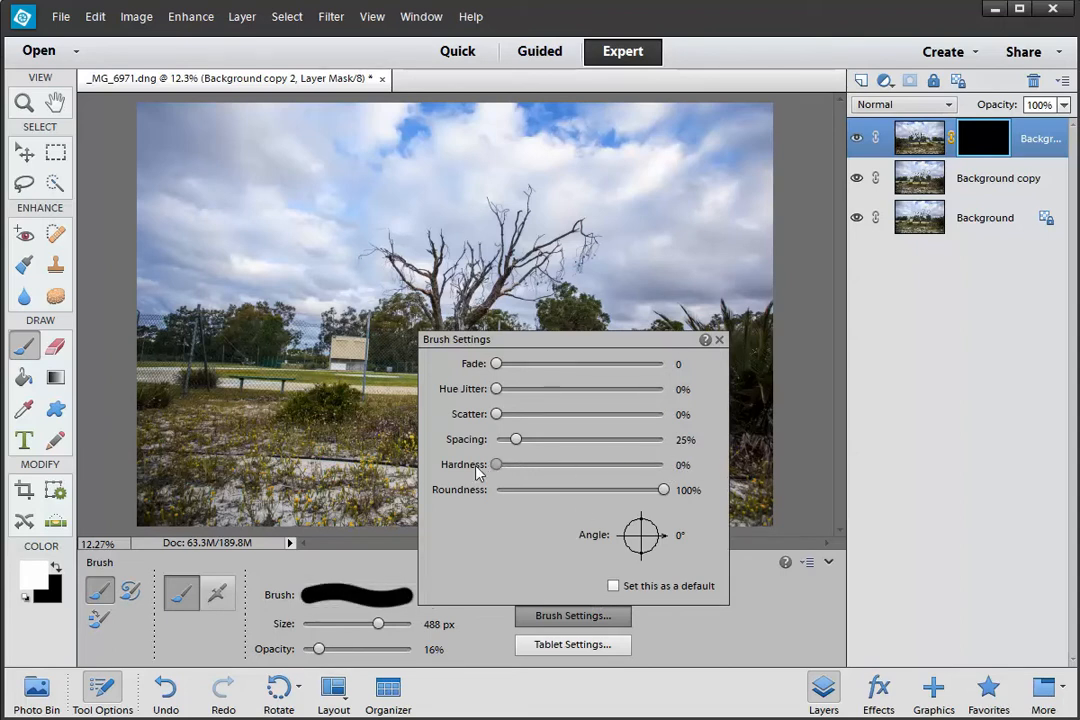
pyautogui.click(688, 636)
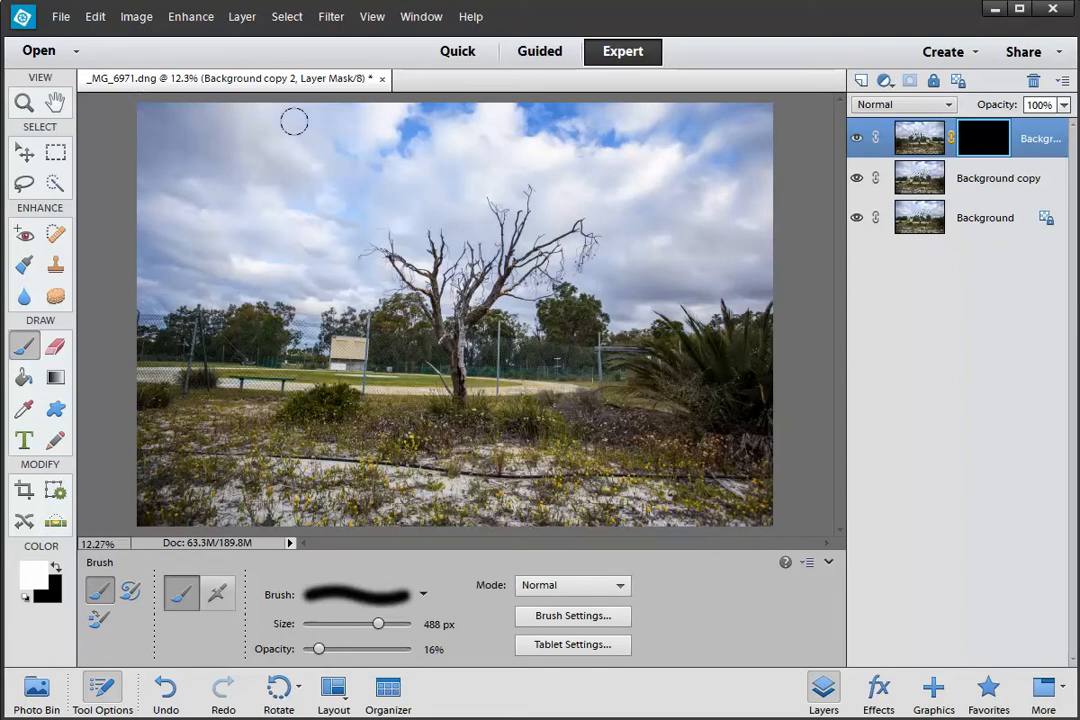
# Paint white on the mask along the photo's left edge to blend in the mirrored sky, palm and ground
pyautogui.moveTo(143, 175)
pyautogui.mouseDown()
pyautogui.moveTo(143, 99)
pyautogui.moveTo(142, 188)
pyautogui.moveTo(149, 86)
pyautogui.moveTo(136, 101)
pyautogui.moveTo(142, 132)
pyautogui.moveTo(142, 94)
pyautogui.moveTo(145, 133)
pyautogui.moveTo(152, 105)
pyautogui.moveTo(143, 161)
pyautogui.moveTo(142, 111)
pyautogui.moveTo(144, 218)
pyautogui.moveTo(137, 151)
pyautogui.moveTo(151, 290)
pyautogui.moveTo(153, 140)
pyautogui.moveTo(142, 110)
pyautogui.moveTo(142, 229)
pyautogui.moveTo(130, 149)
pyautogui.moveTo(127, 215)
pyautogui.moveTo(135, 266)
pyautogui.moveTo(307, 217)
pyautogui.mouseUp()
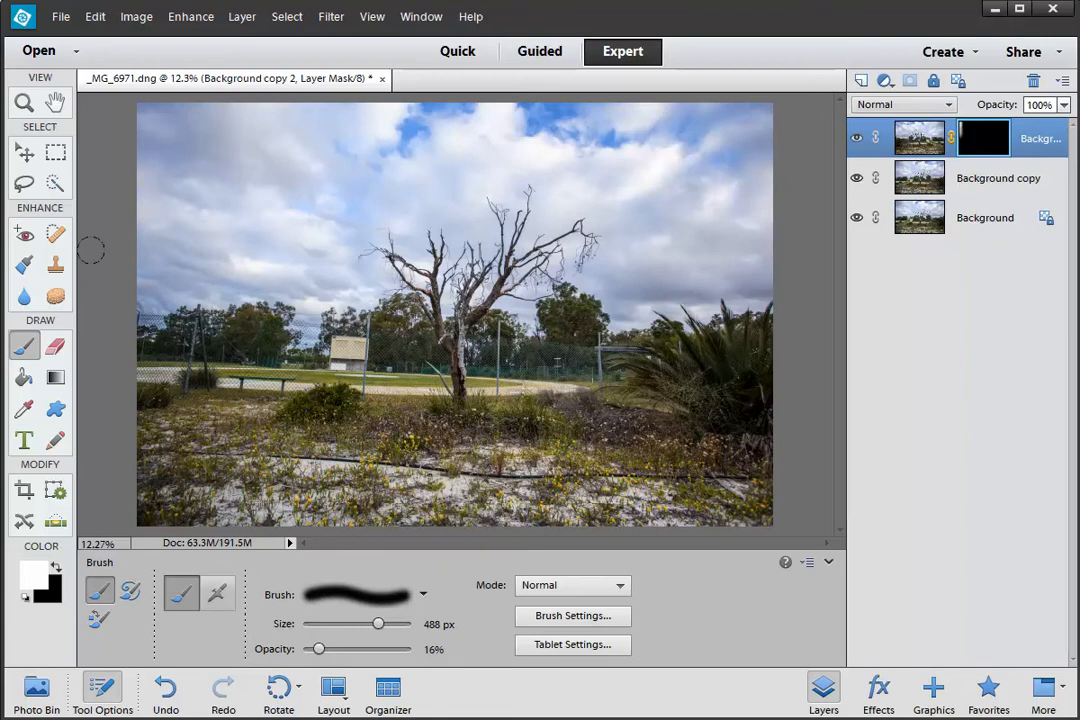
pyautogui.moveTo(148, 297)
pyautogui.mouseDown()
pyautogui.moveTo(140, 251)
pyautogui.moveTo(142, 318)
pyautogui.moveTo(140, 282)
pyautogui.moveTo(133, 315)
pyautogui.moveTo(125, 250)
pyautogui.moveTo(141, 283)
pyautogui.mouseUp()
pyautogui.moveTo(162, 349); pyautogui.dragTo(143, 295)
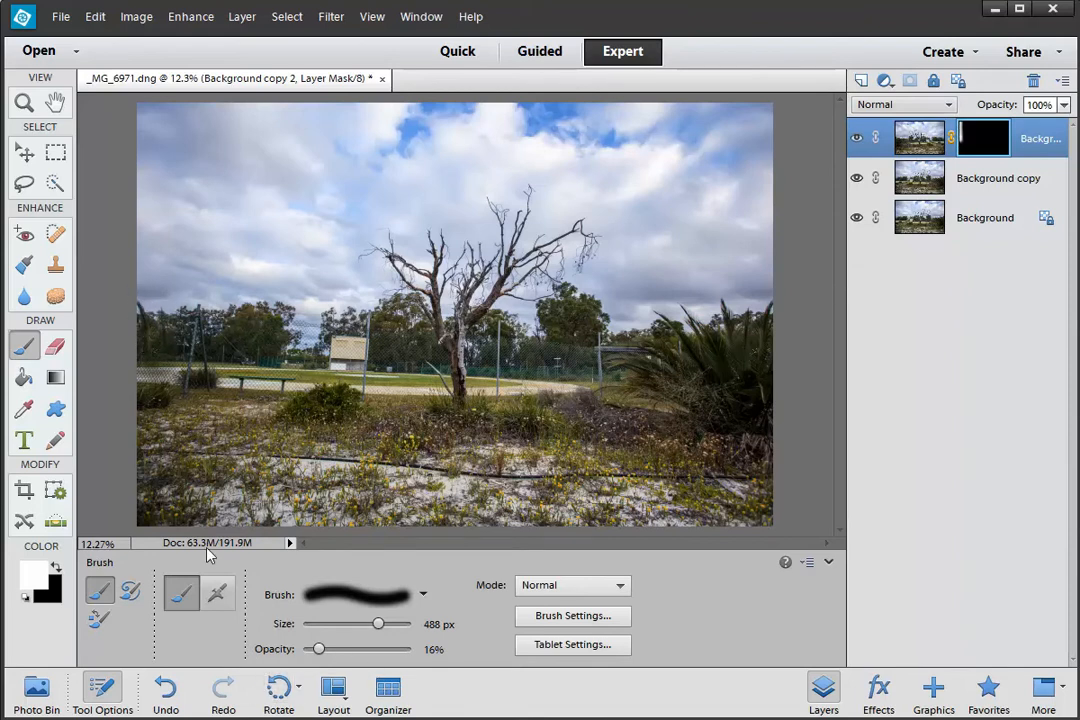
pyautogui.moveTo(117, 287)
pyautogui.mouseDown()
pyautogui.moveTo(152, 366)
pyautogui.moveTo(138, 338)
pyautogui.moveTo(158, 300)
pyautogui.moveTo(130, 366)
pyautogui.moveTo(128, 346)
pyautogui.mouseUp()
pyautogui.moveTo(128, 465)
pyautogui.mouseDown()
pyautogui.moveTo(141, 533)
pyautogui.moveTo(140, 425)
pyautogui.moveTo(143, 542)
pyautogui.moveTo(140, 448)
pyautogui.moveTo(166, 528)
pyautogui.moveTo(135, 446)
pyautogui.moveTo(170, 497)
pyautogui.moveTo(151, 449)
pyautogui.moveTo(172, 522)
pyautogui.mouseUp()
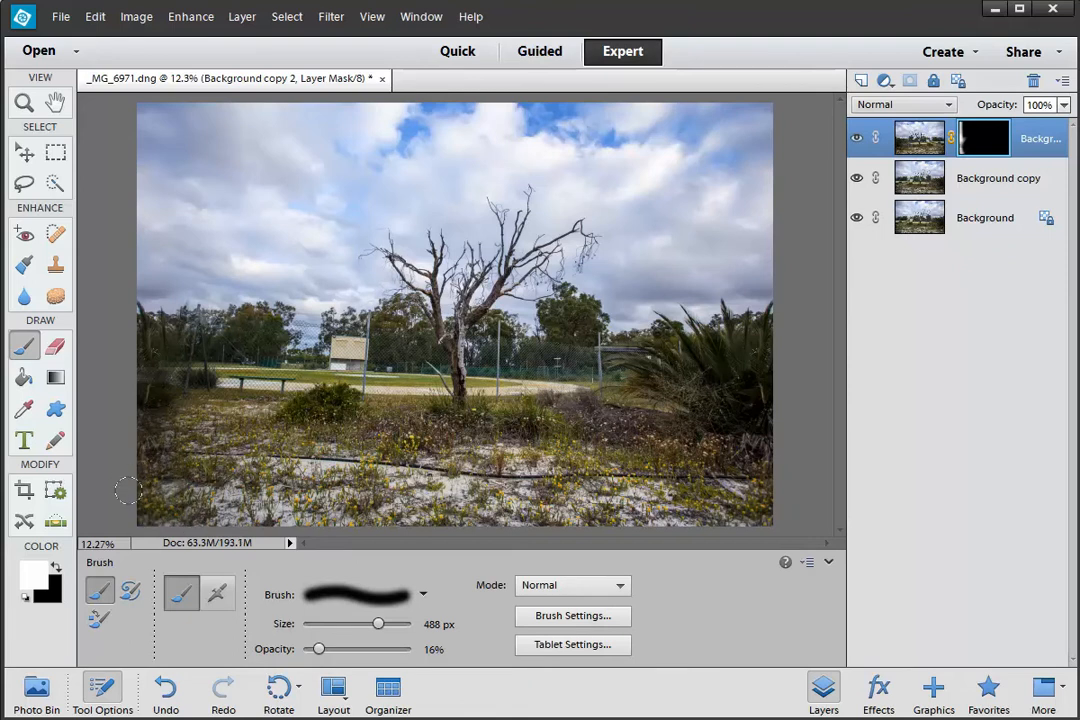
pyautogui.moveTo(146, 458); pyautogui.dragTo(149, 398)
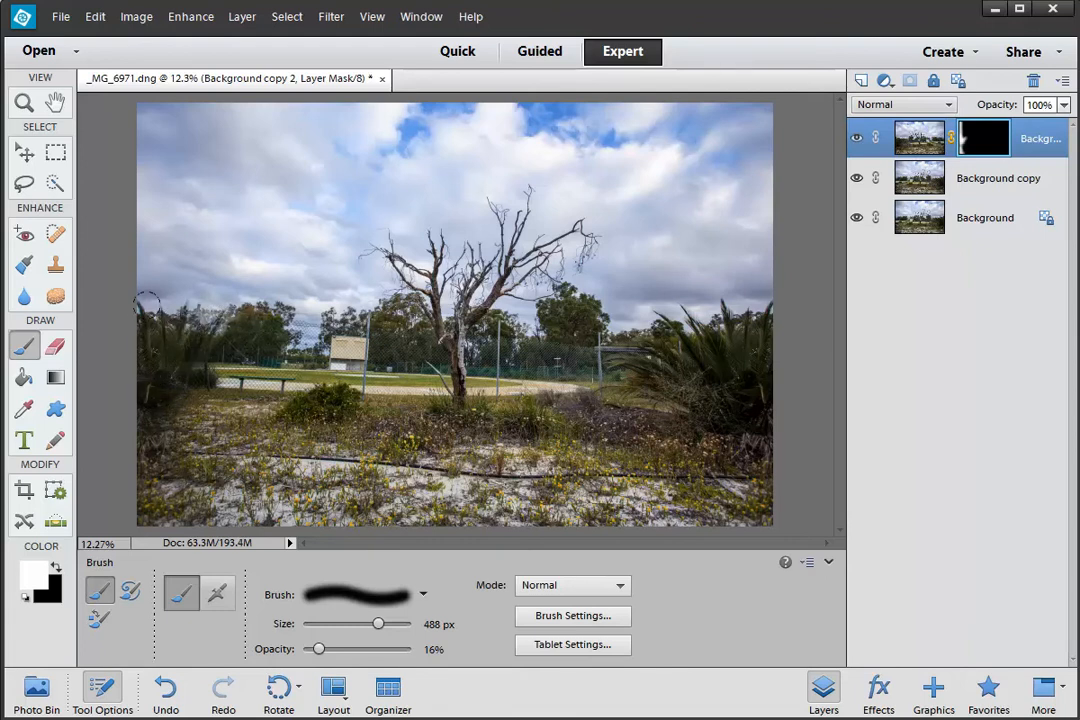
pyautogui.moveTo(180, 325); pyautogui.dragTo(176, 364)
pyautogui.moveTo(168, 372); pyautogui.dragTo(143, 294)
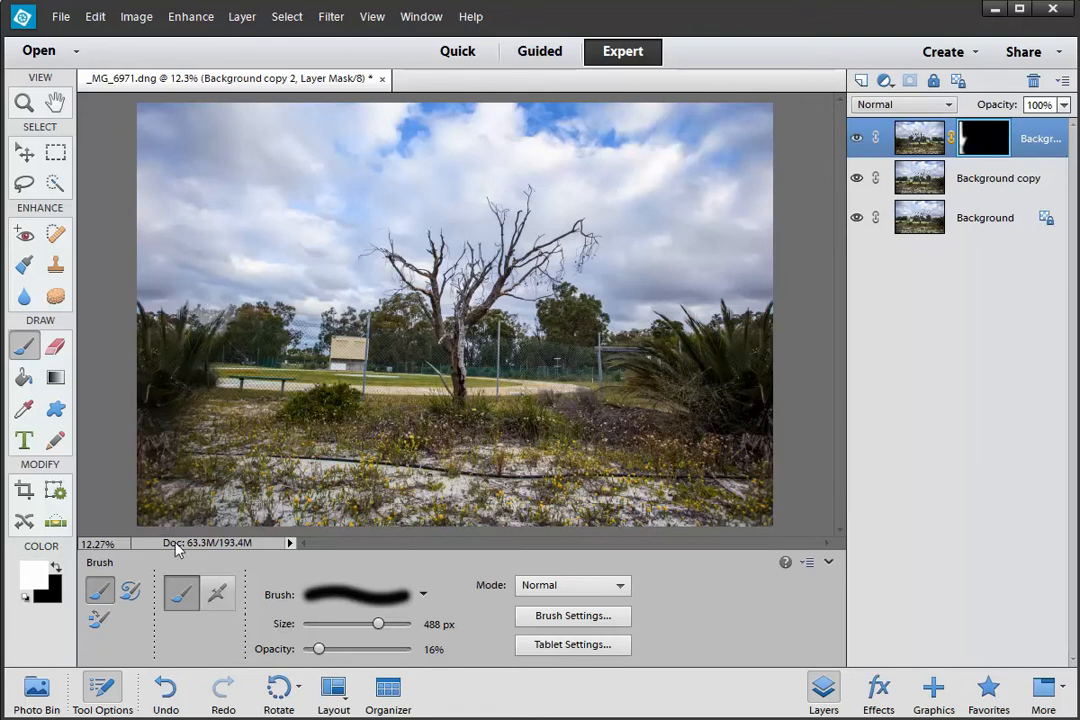
# Make black the foreground colour and set the brush size to 250 px to refine the mask at the photo's left edge
pyautogui.click(24, 597)
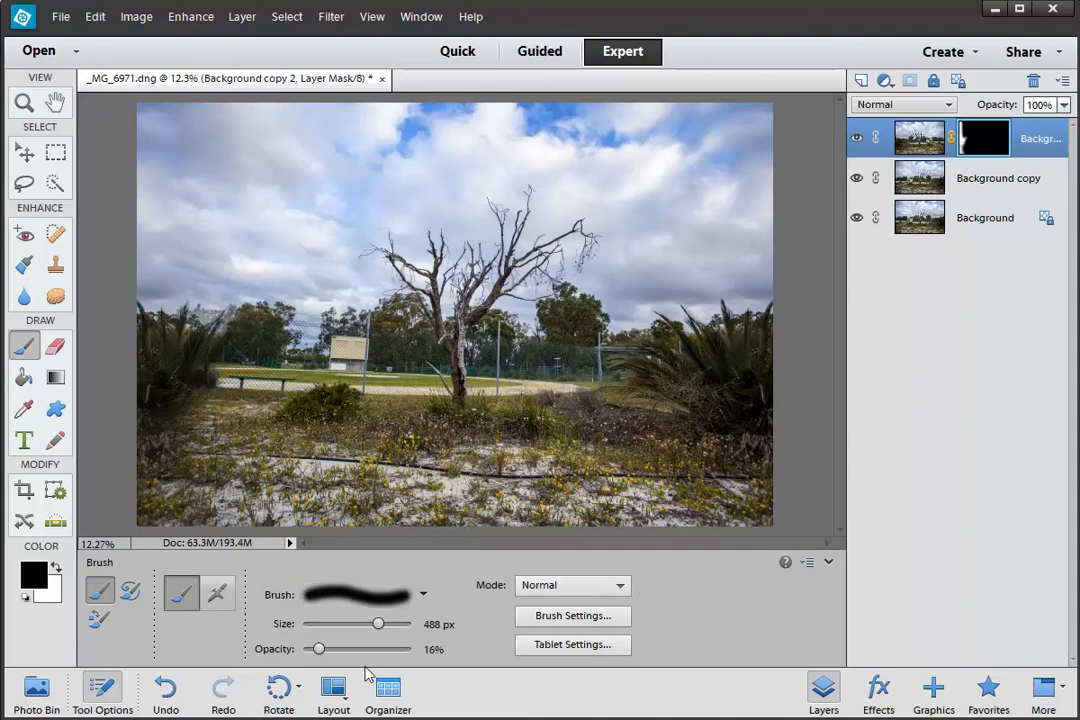
pyautogui.click(348, 624)
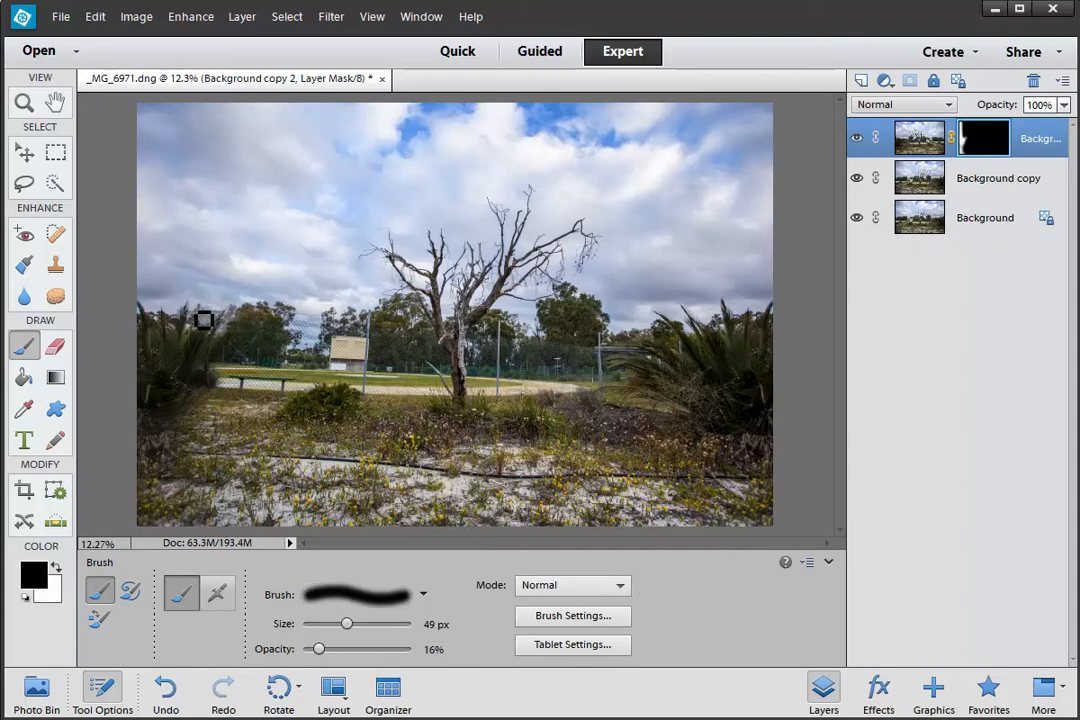
pyautogui.click(362, 625)
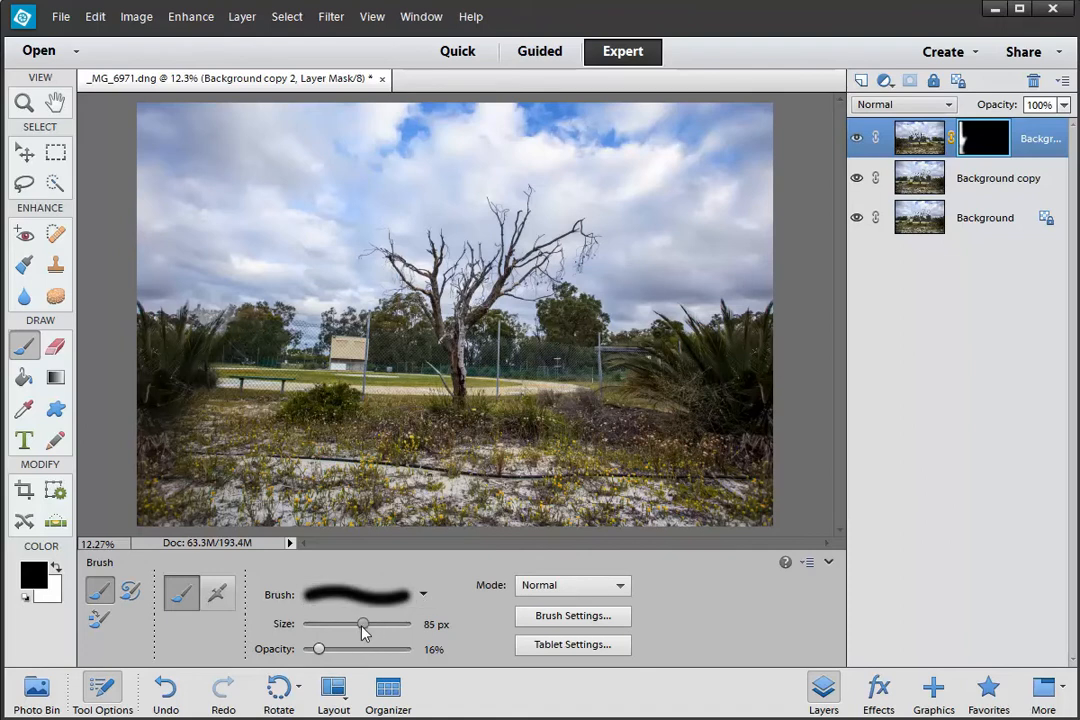
pyautogui.moveTo(370, 624); pyautogui.dragTo(376, 625)
pyautogui.press('[')
pyautogui.press('[')
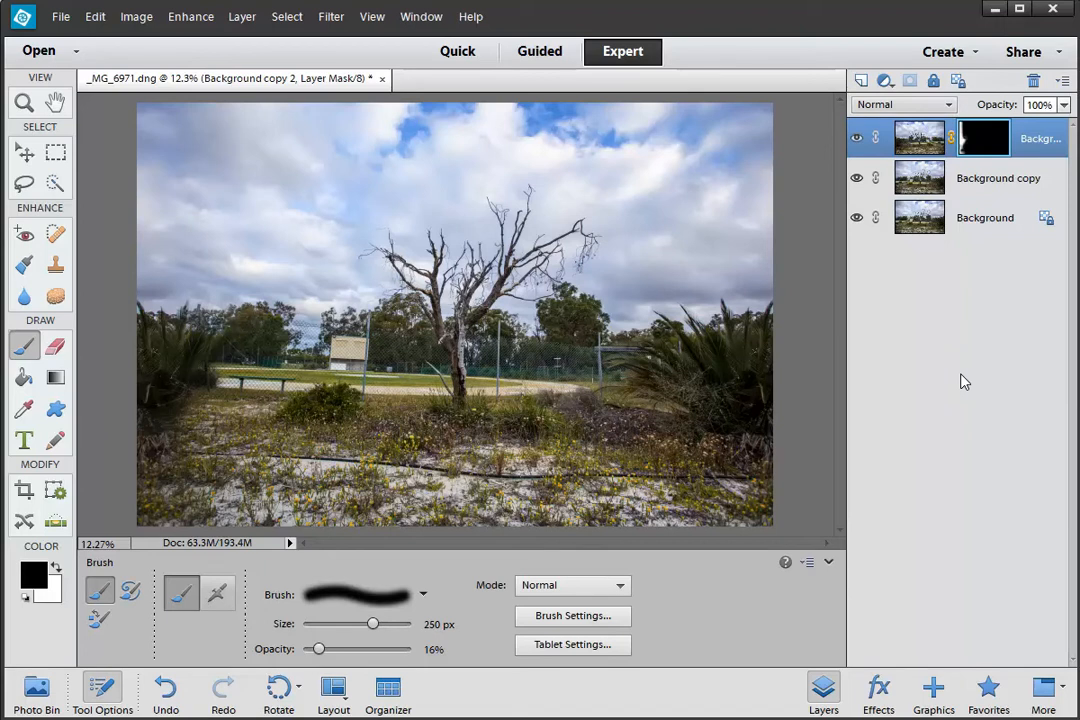
# Merge a copy of all visible layers into a new top layer and duplicate that layer
pyautogui.hotkey('ctrl', 'alt', 'shift', 'e')
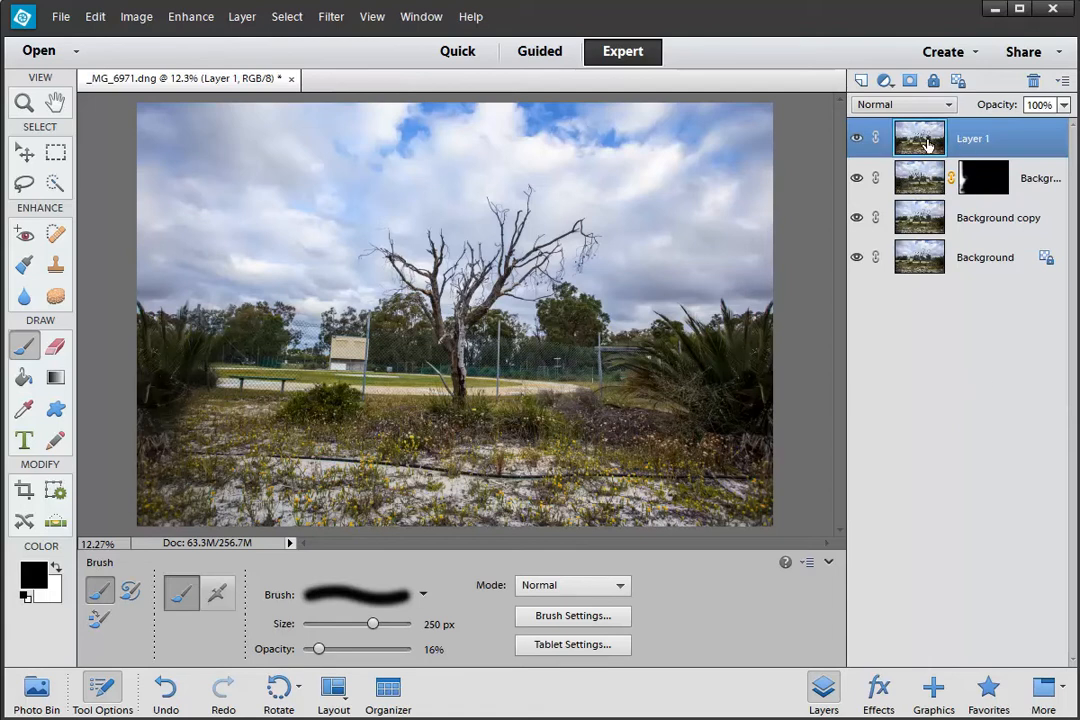
pyautogui.moveTo(962, 144); pyautogui.dragTo(861, 81)
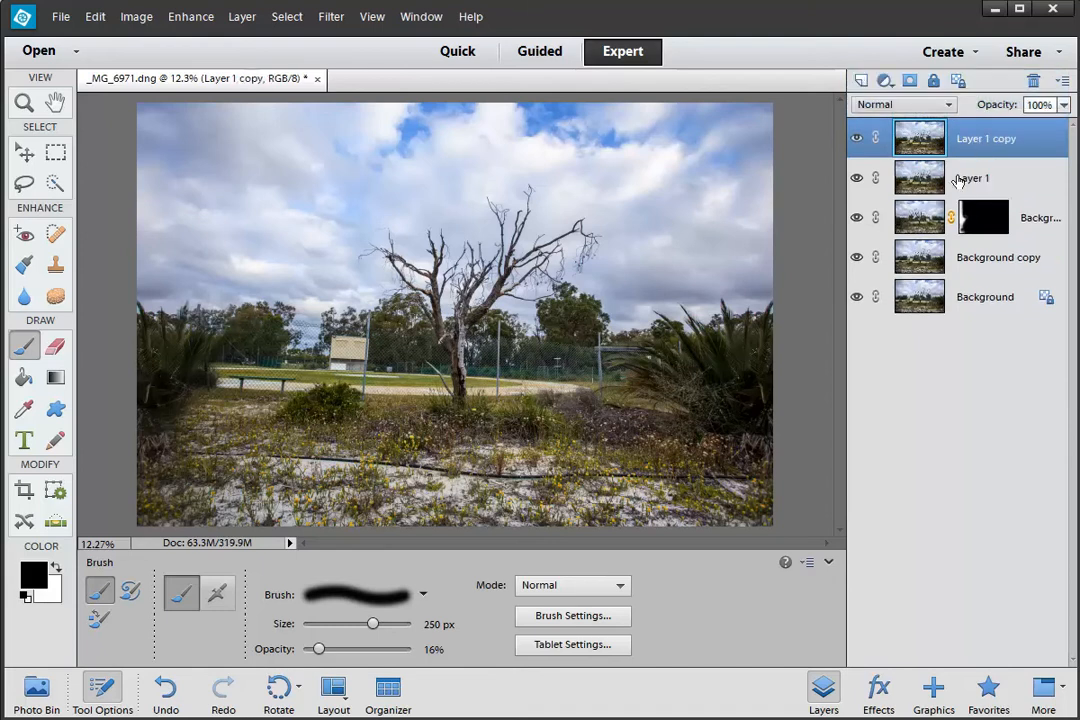
pyautogui.click(960, 183)
pyautogui.click(963, 138)
# Flip the duplicated merged layer vertically
pyautogui.click(128, 18)
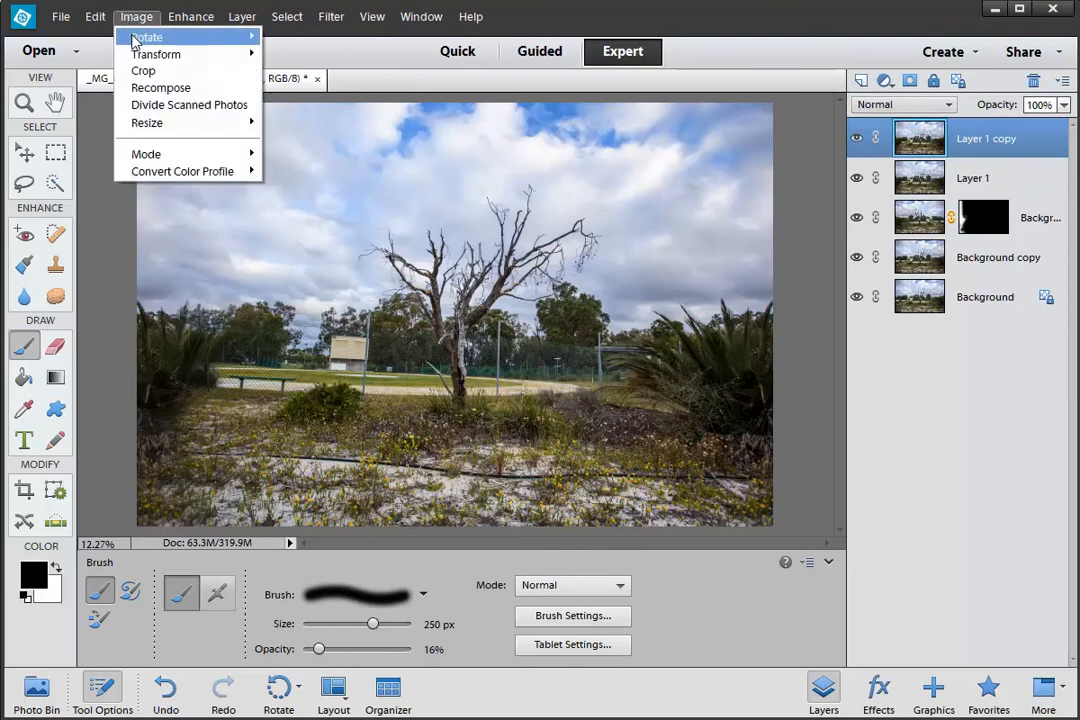
pyautogui.moveTo(146, 37)
pyautogui.click(318, 242)
# Apply the Polar Coordinates distortion filter to the flipped layer with the Rectangular to Polar option
pyautogui.click(331, 18)
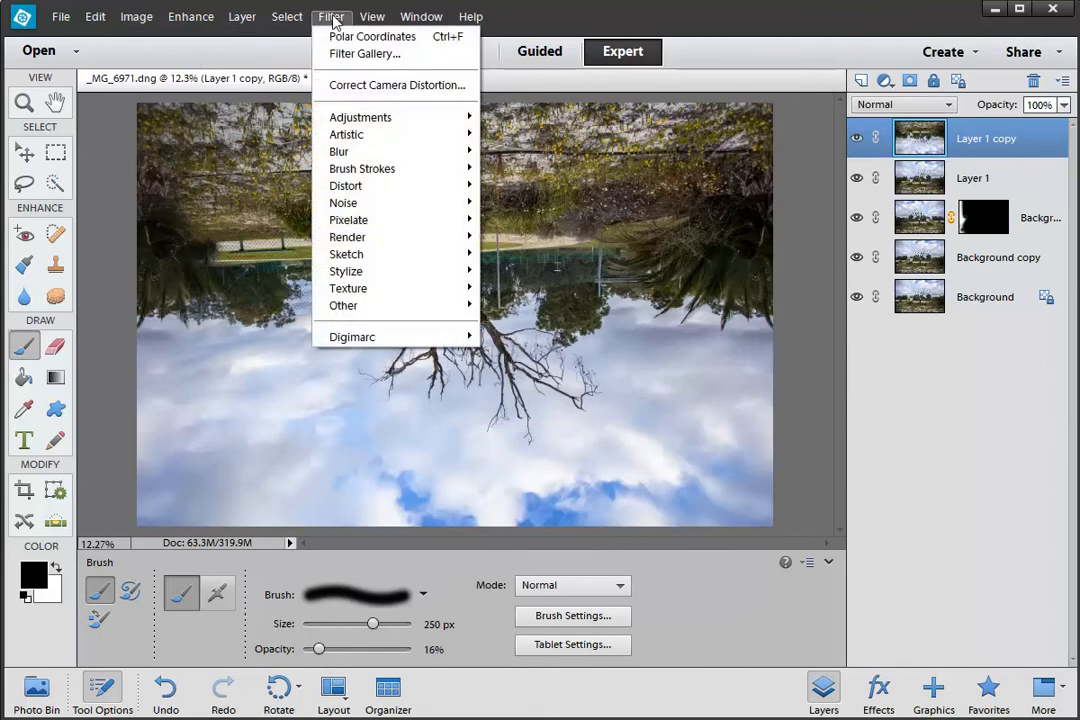
pyautogui.moveTo(362, 210)
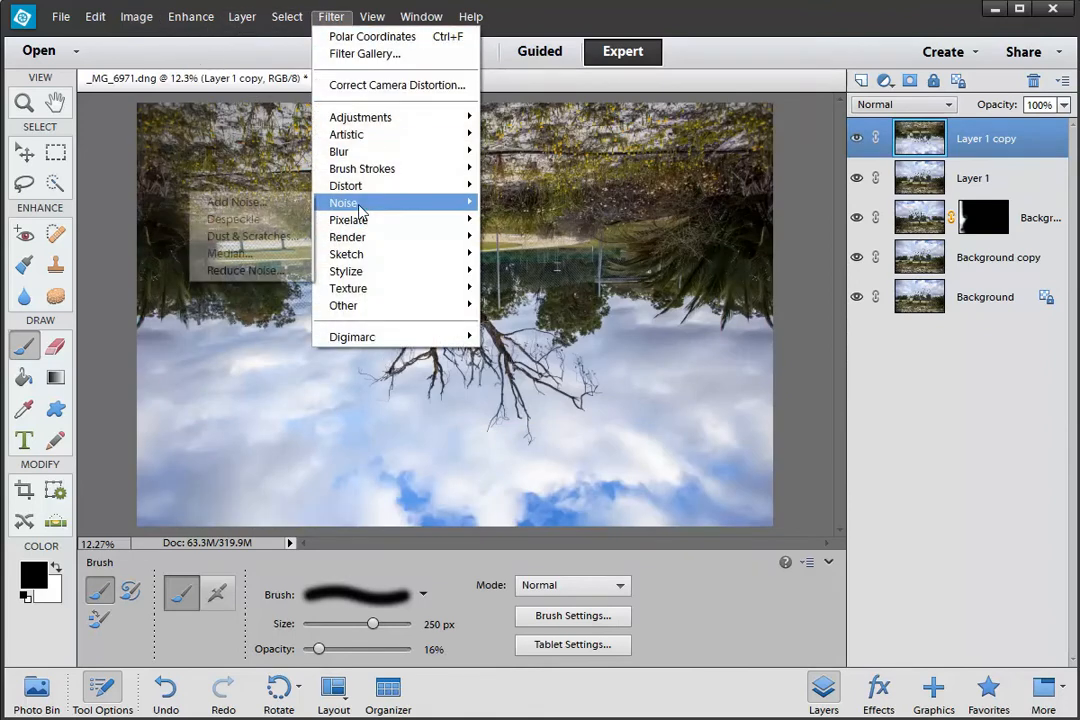
pyautogui.moveTo(350, 187)
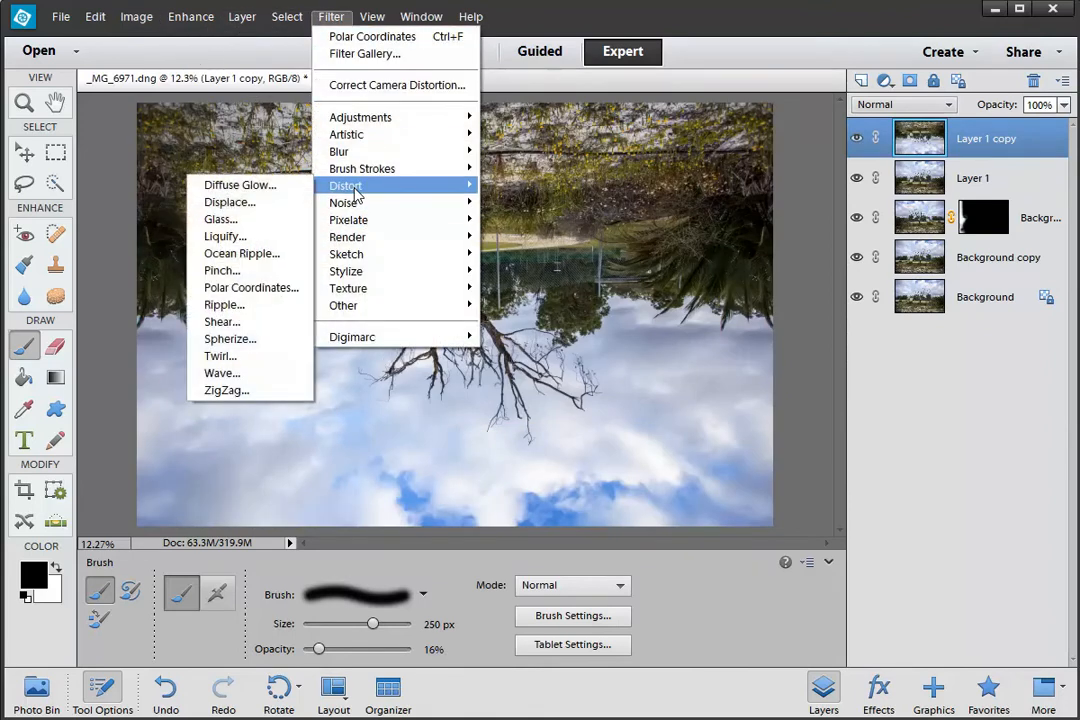
pyautogui.click(261, 293)
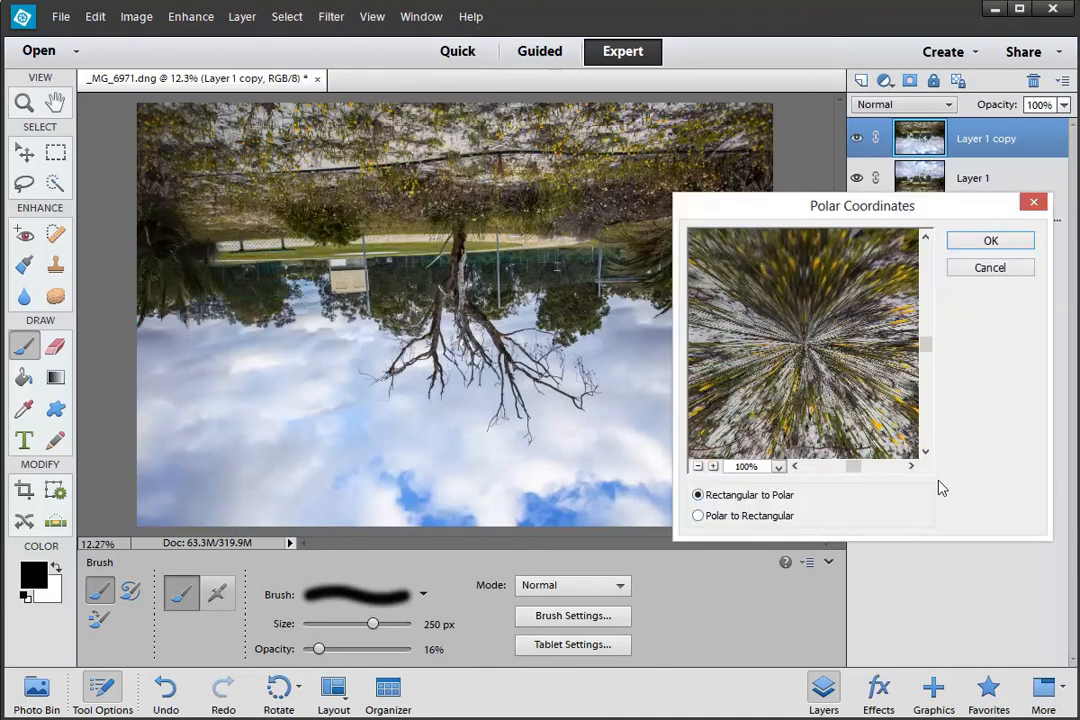
pyautogui.click(988, 241)
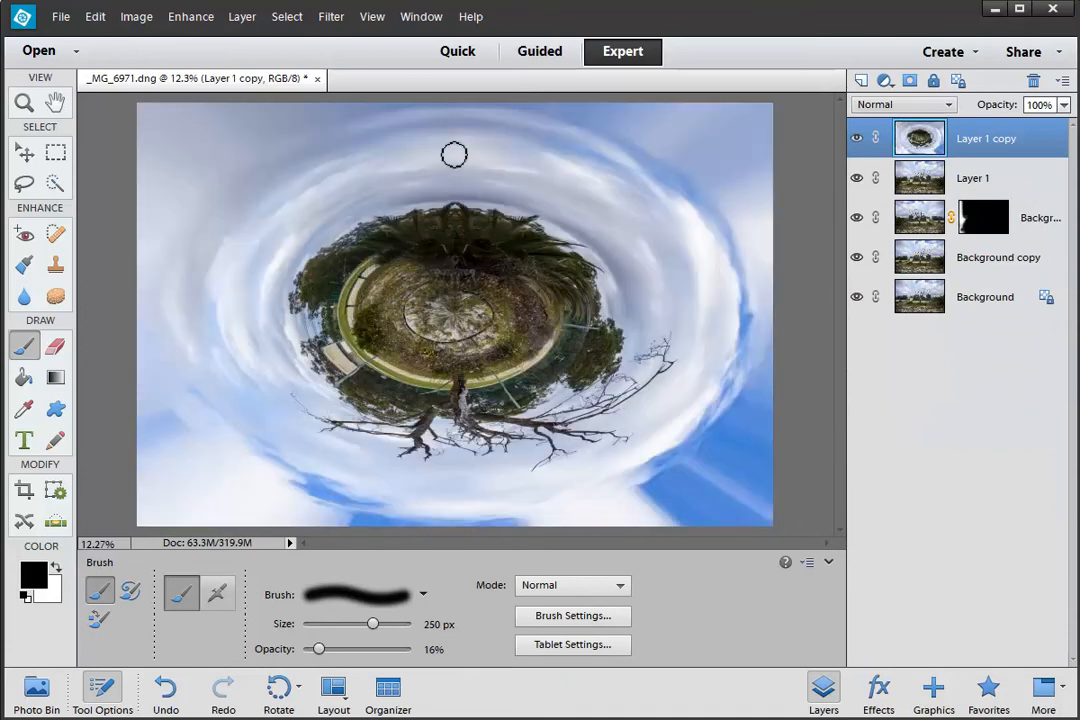
# Set up the Spot Healing Brush with a size of 200 px for repairing the sky seam
pyautogui.click(54, 233)
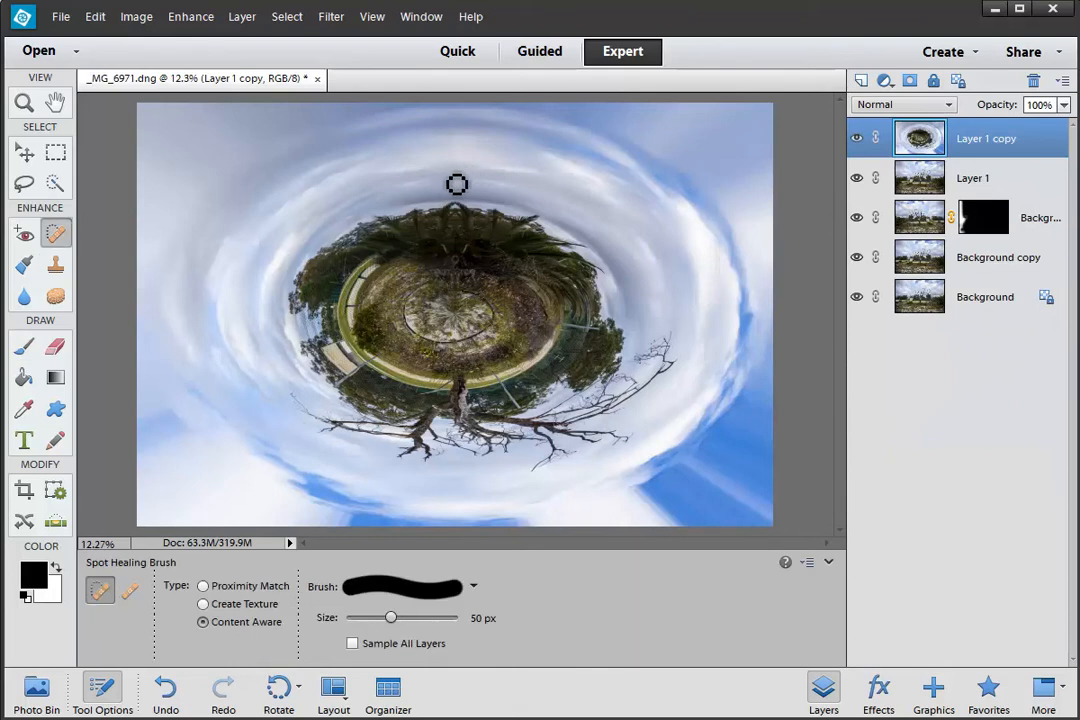
pyautogui.press(']')
pyautogui.press(']')
pyautogui.press(']')
pyautogui.press(']')
pyautogui.press(']')
pyautogui.press(']')
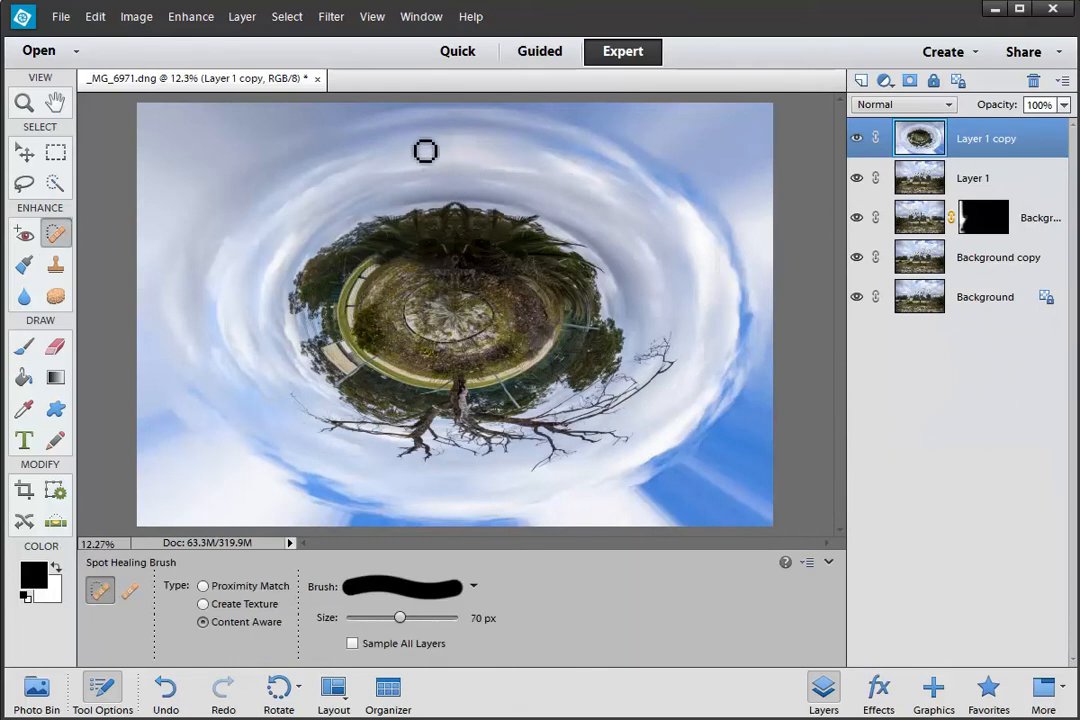
pyautogui.press(']')
pyautogui.press(']')
pyautogui.press(']')
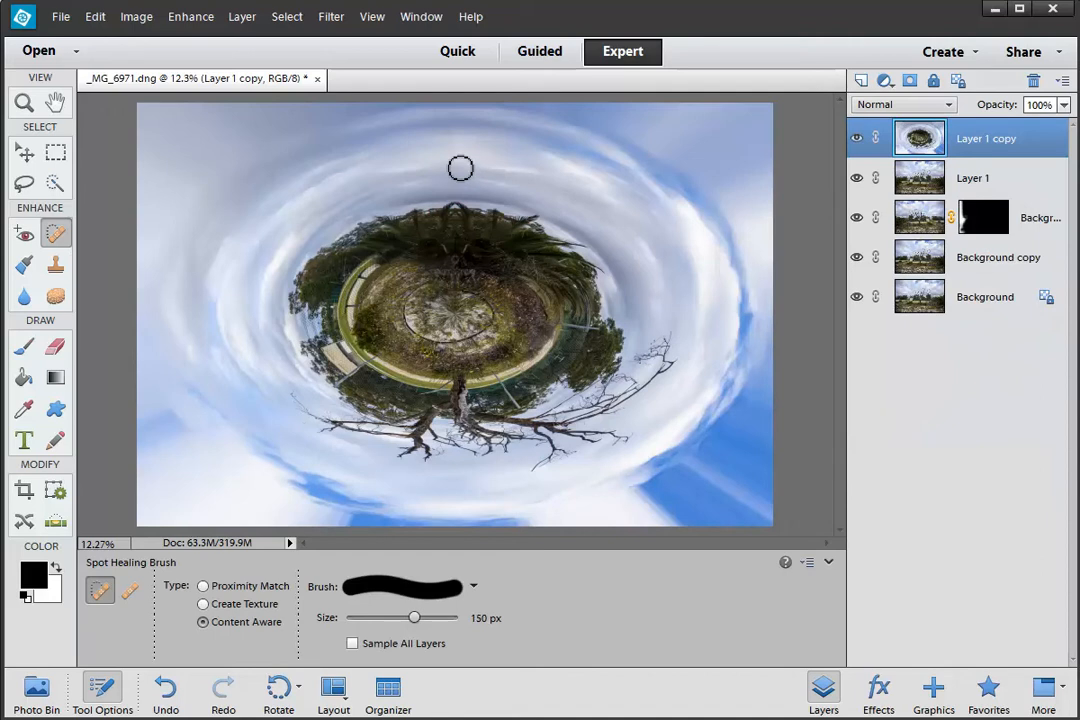
# Heal the vertical seam in the sky directly above the planet's palm fronds
pyautogui.click(450, 136)
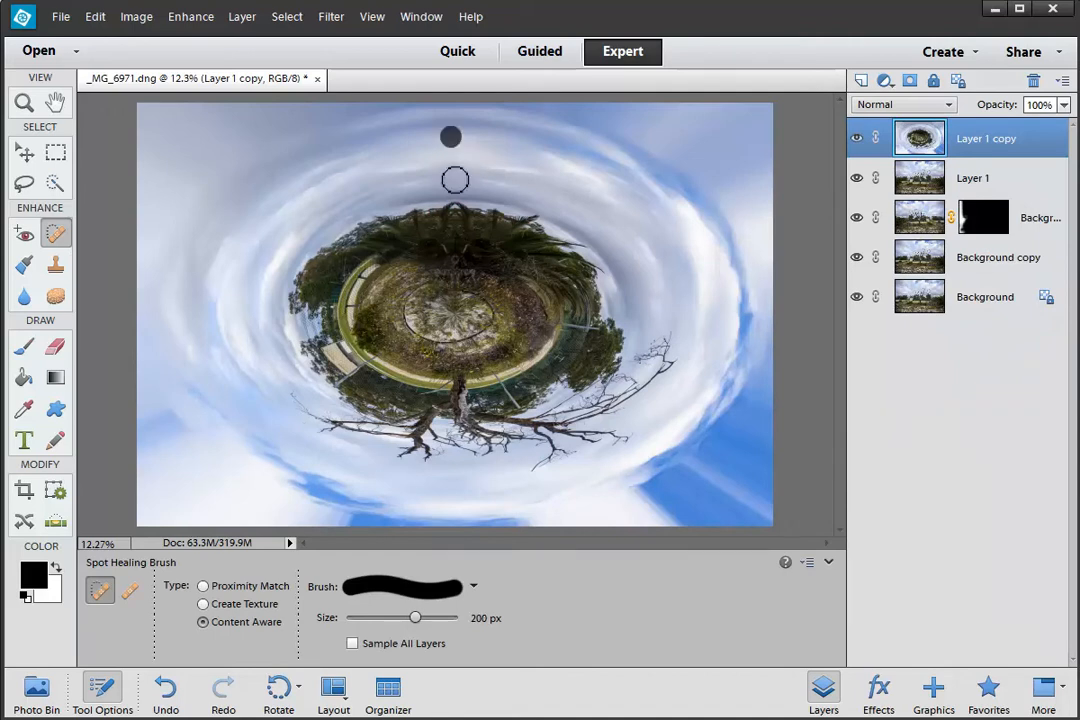
pyautogui.moveTo(452, 138)
pyautogui.mouseDown()
pyautogui.moveTo(457, 177)
pyautogui.moveTo(453, 145)
pyautogui.mouseUp()
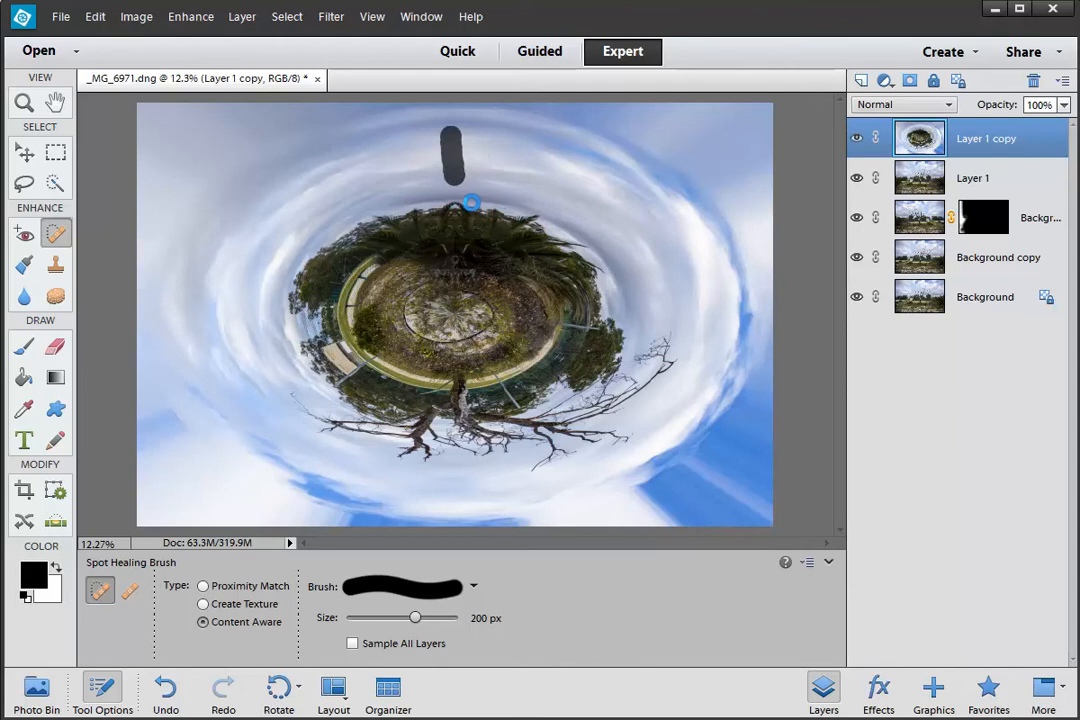
pyautogui.moveTo(456, 123); pyautogui.dragTo(455, 150)
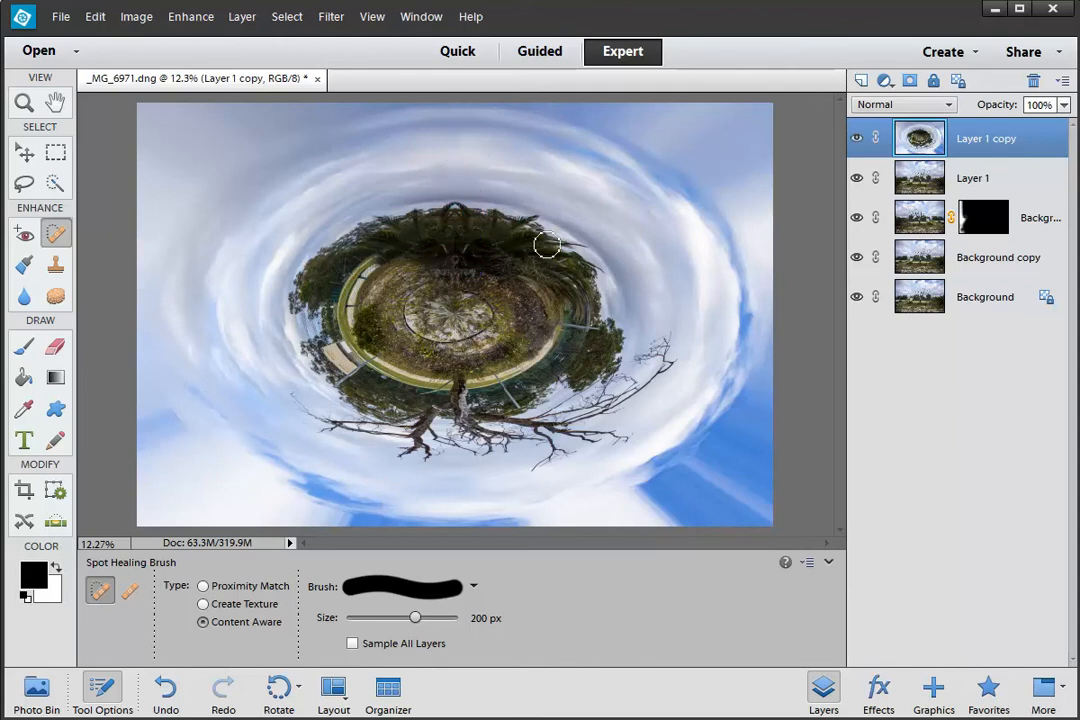
pyautogui.click(452, 166)
pyautogui.click(451, 143)
# Reduce the Spot Healing Brush size to 40 px for detail work around the palm and ground seam
pyautogui.scroll(3, 370, 372)
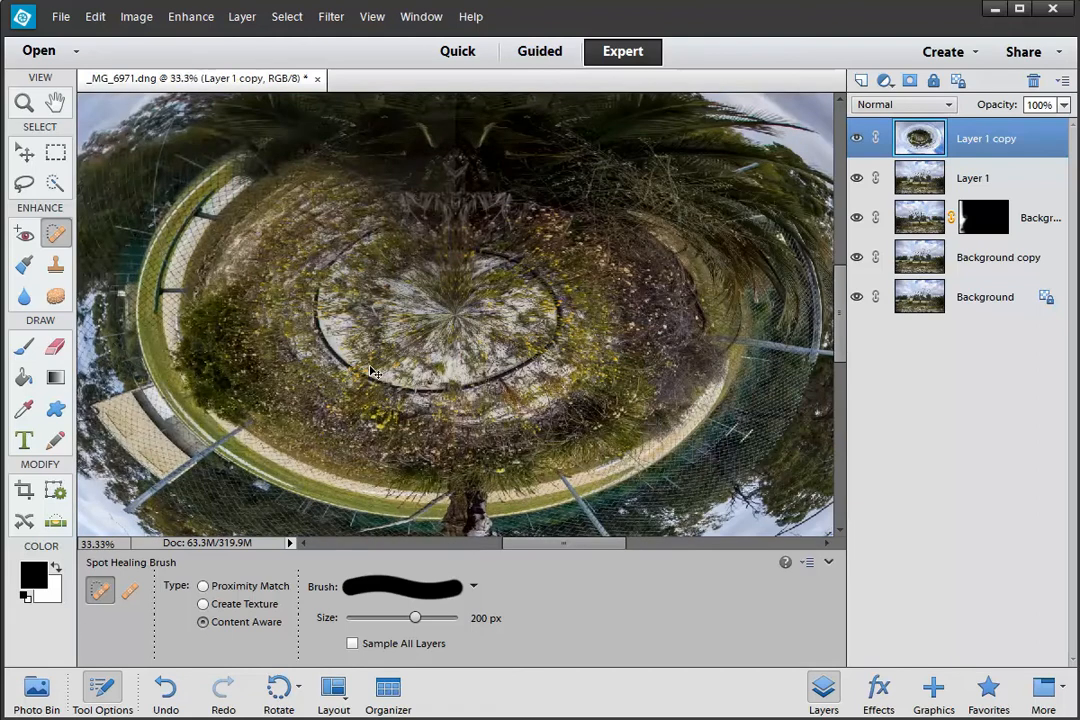
pyautogui.scroll(1, 370, 372)
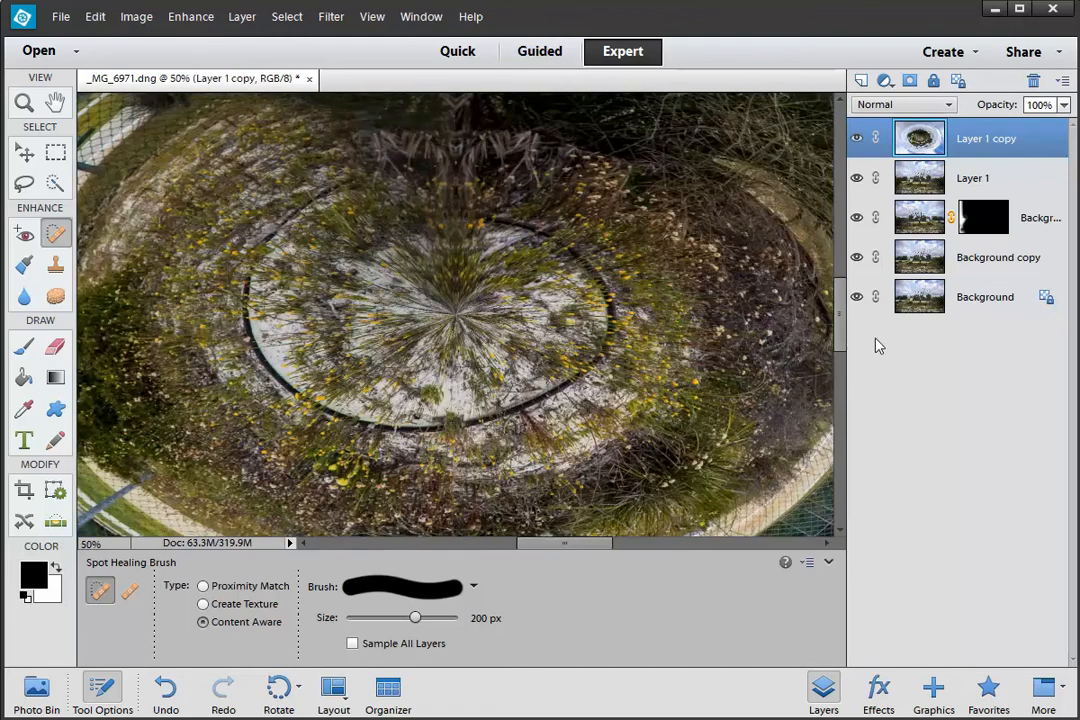
pyautogui.moveTo(839, 322); pyautogui.dragTo(841, 272)
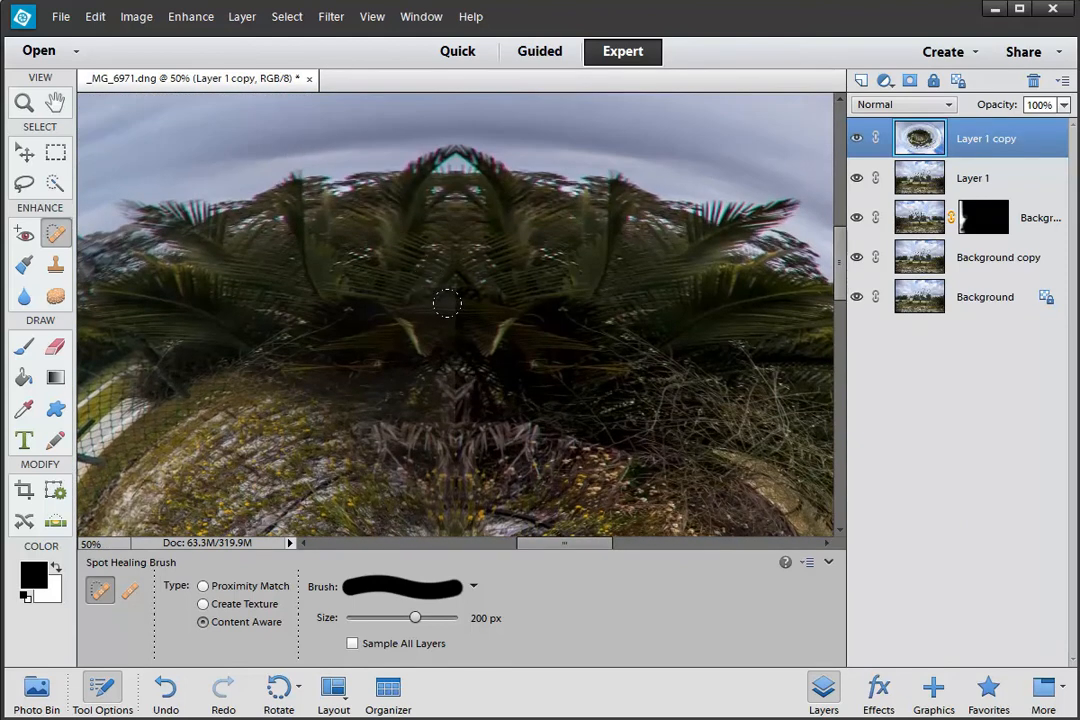
pyautogui.press('[')
pyautogui.press('[')
pyautogui.press('[')
pyautogui.press('[')
pyautogui.press('[')
pyautogui.press('[')
pyautogui.press('[')
pyautogui.press('[')
pyautogui.press('[')
pyautogui.press('[')
pyautogui.press('[')
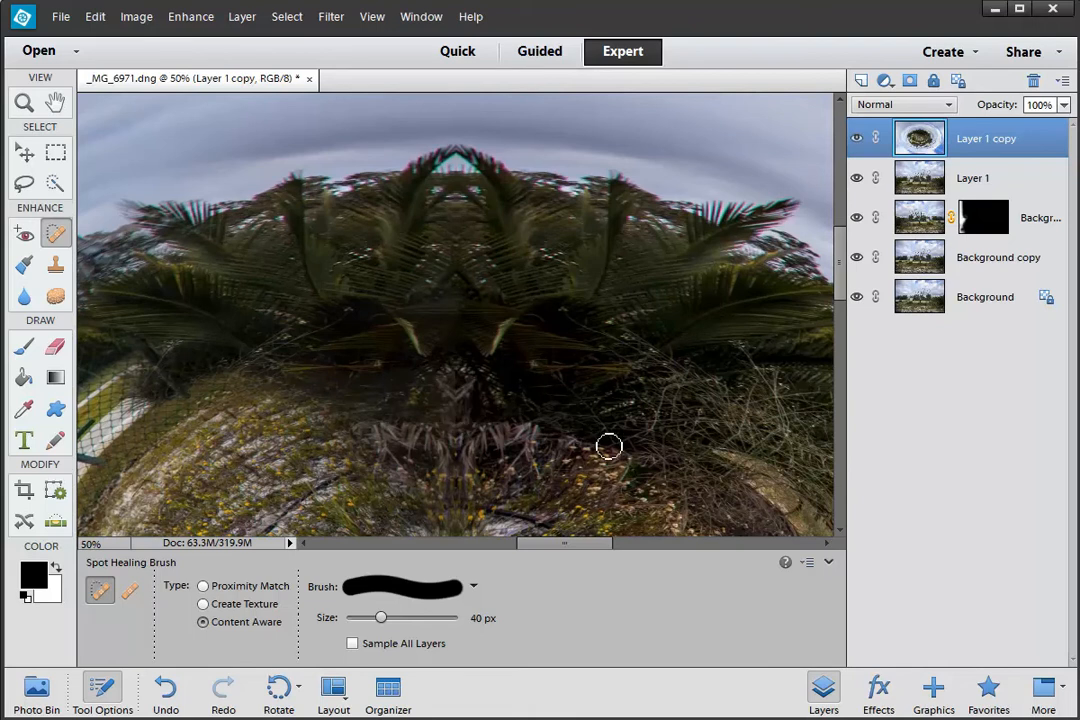
# Flip the planet layer vertically so the bare tree stands on top of the planet
pyautogui.hotkey('ctrl', '-')
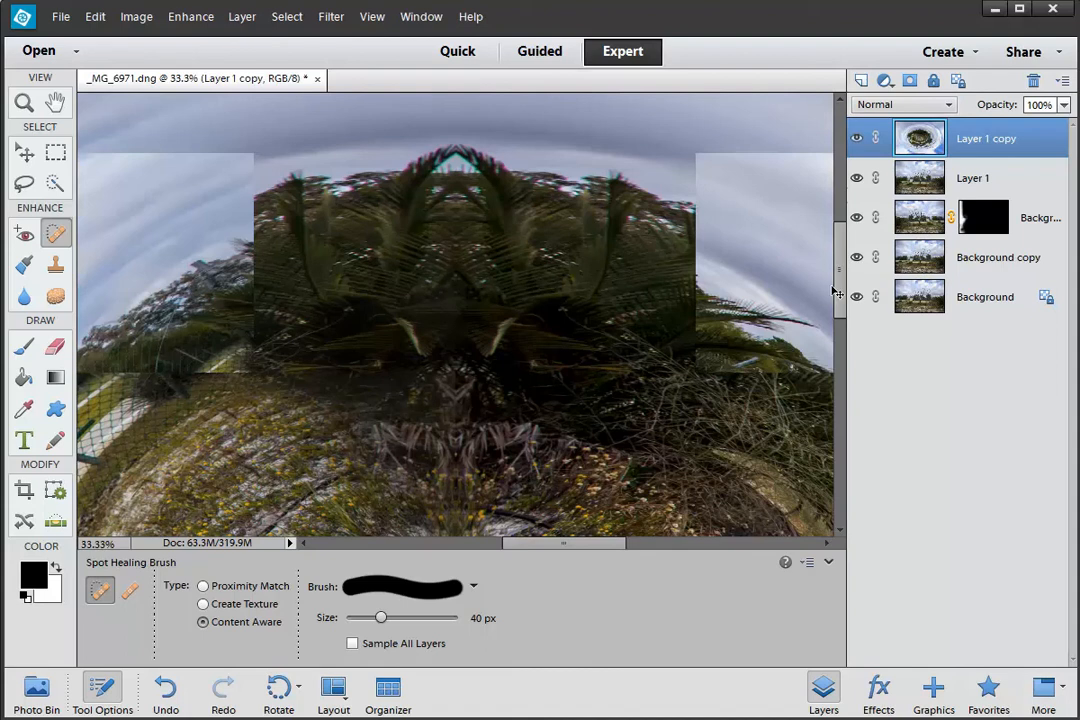
pyautogui.hotkey('ctrl', '-')
pyautogui.hotkey('ctrl', '-')
pyautogui.hotkey('ctrl', '-')
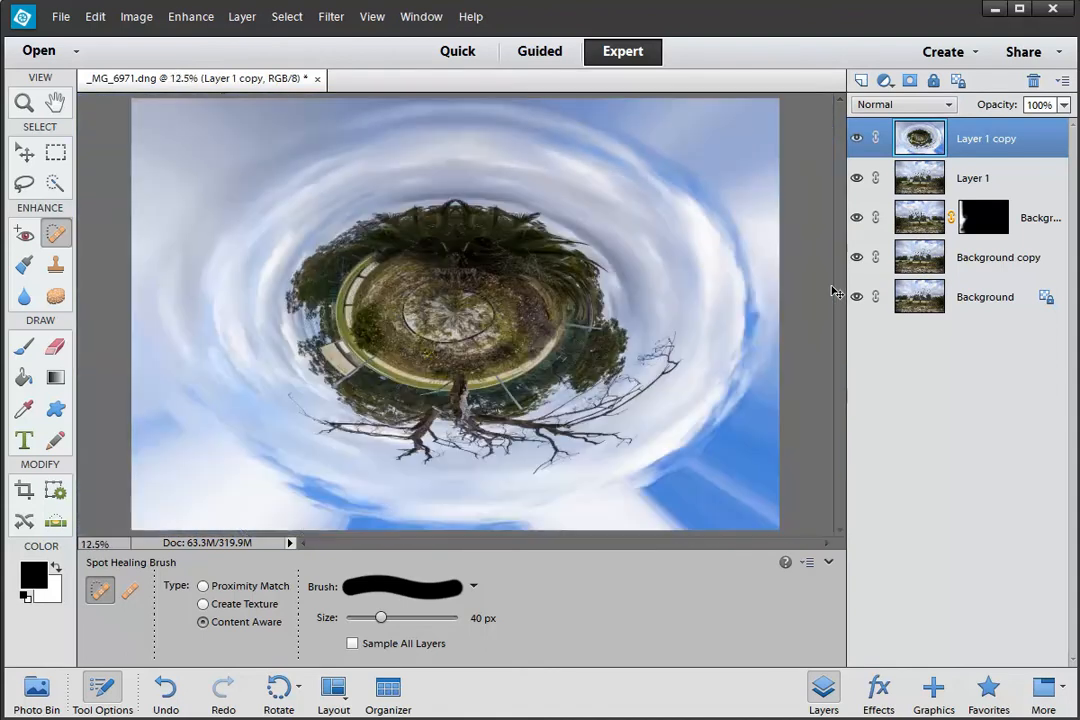
pyautogui.hotkey('ctrl', '-')
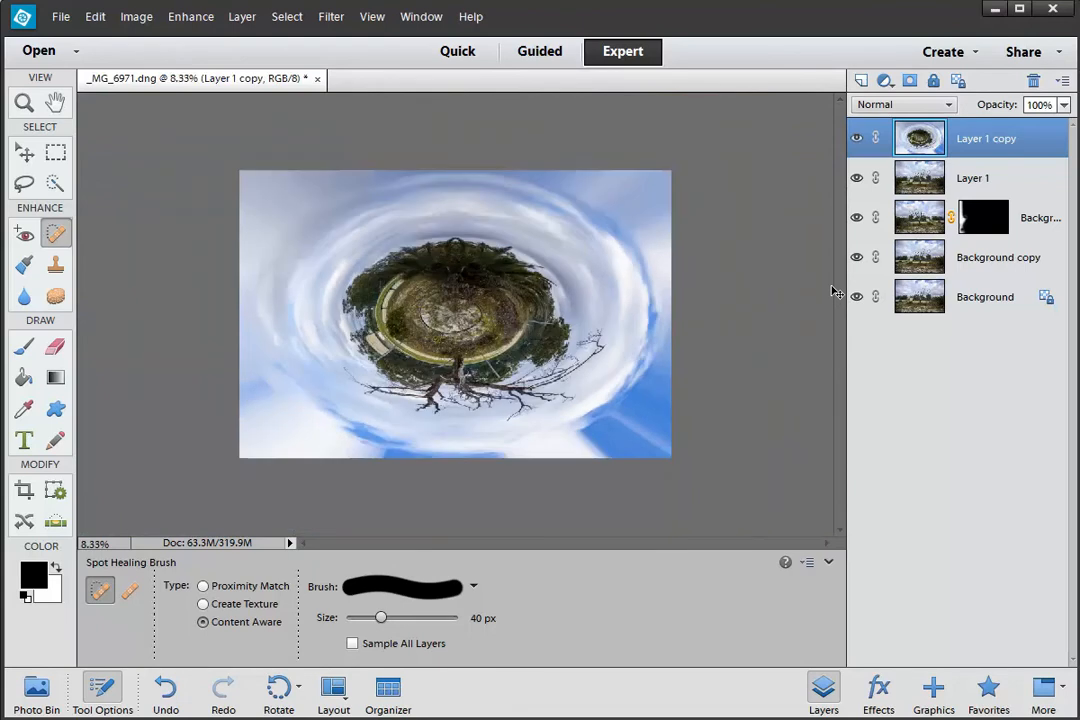
pyautogui.click(24, 102)
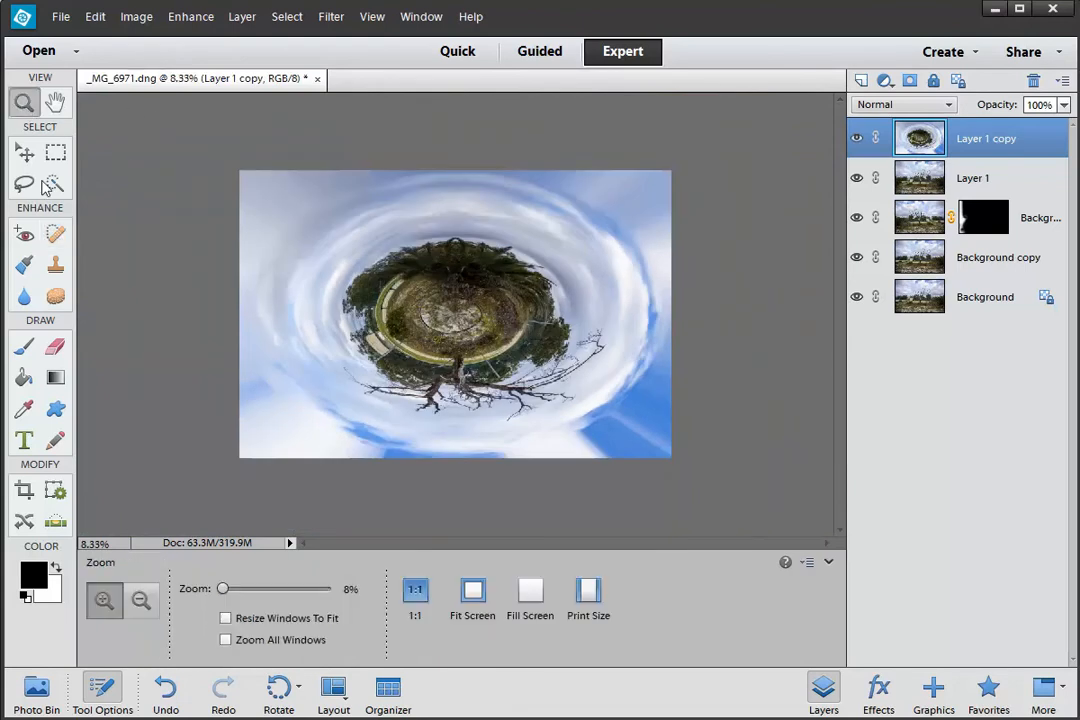
pyautogui.click(473, 593)
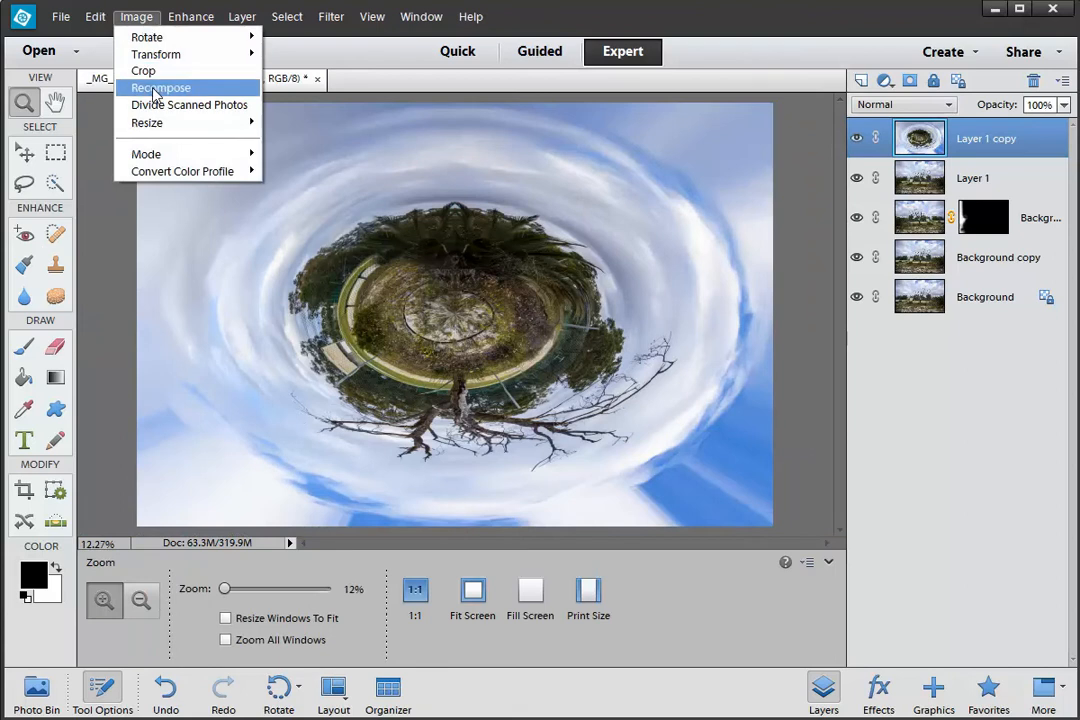
pyautogui.moveTo(150, 37)
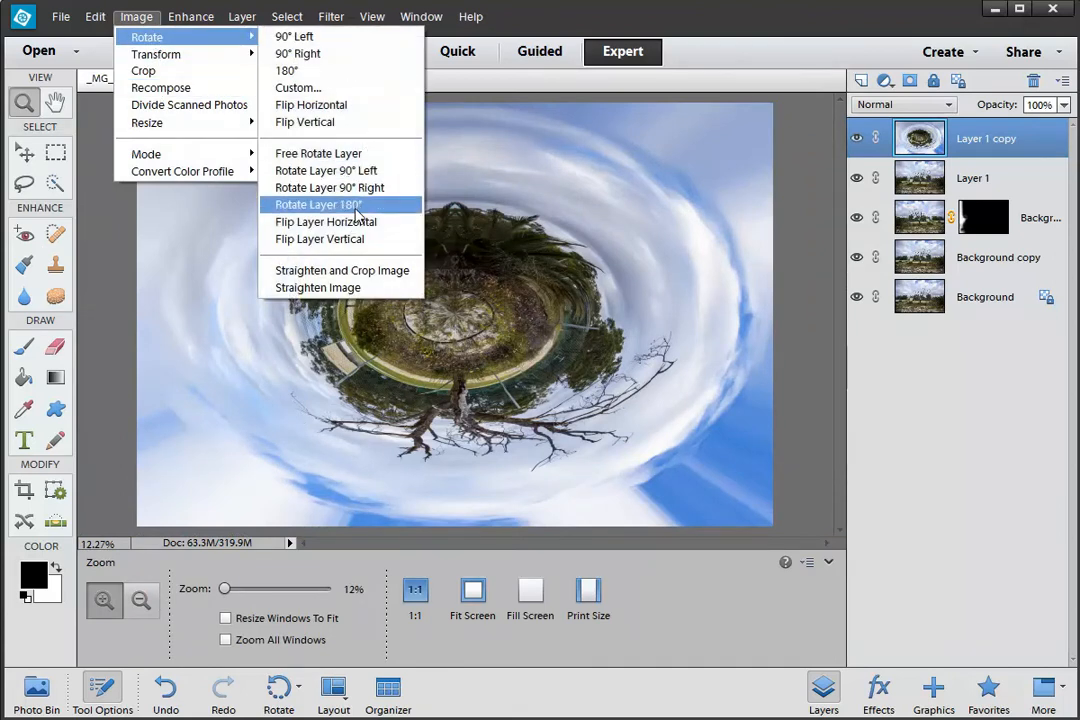
pyautogui.click(350, 247)
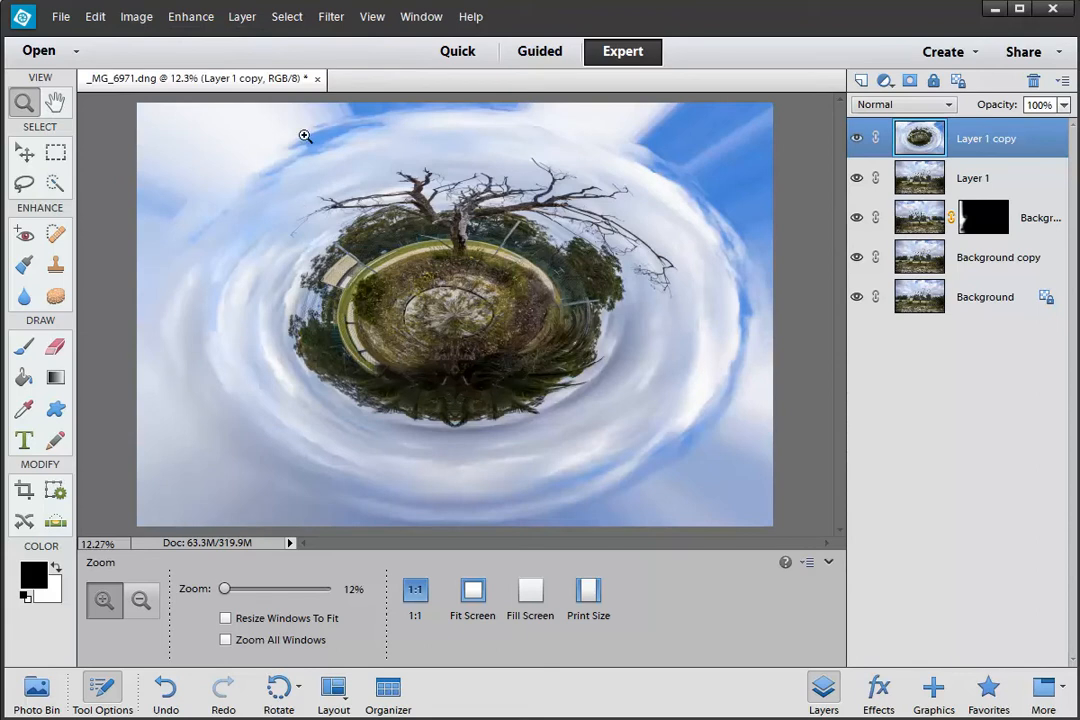
# Flip the planet layer horizontally so the tree's longest branch points to the other side
pyautogui.click(137, 22)
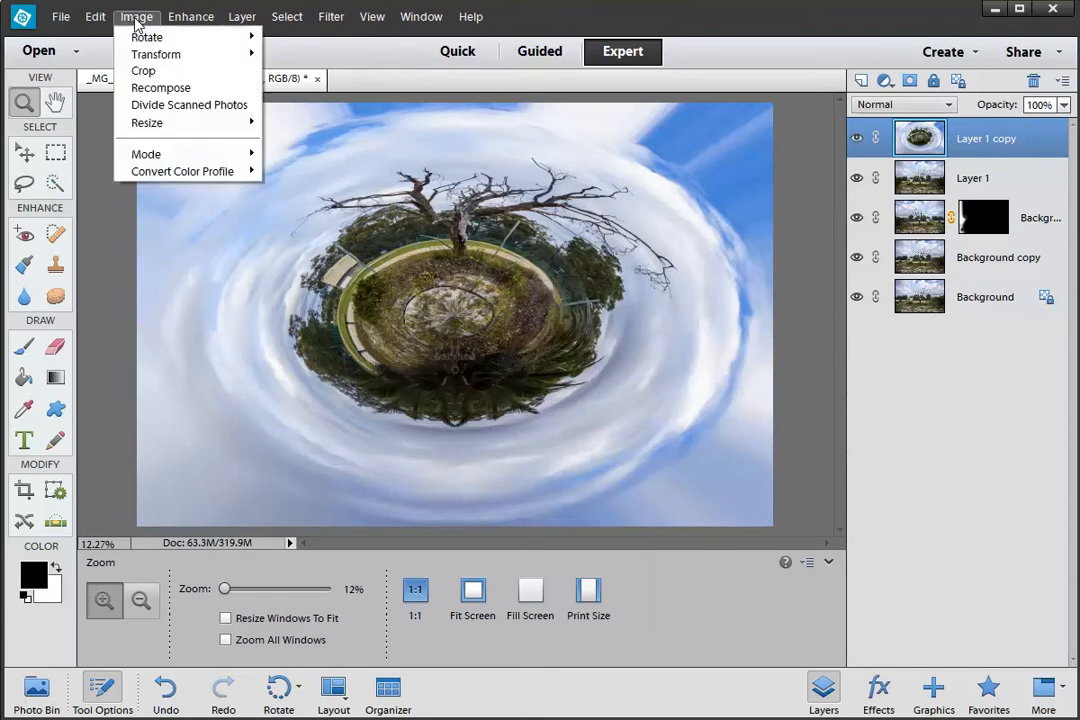
pyautogui.moveTo(150, 37)
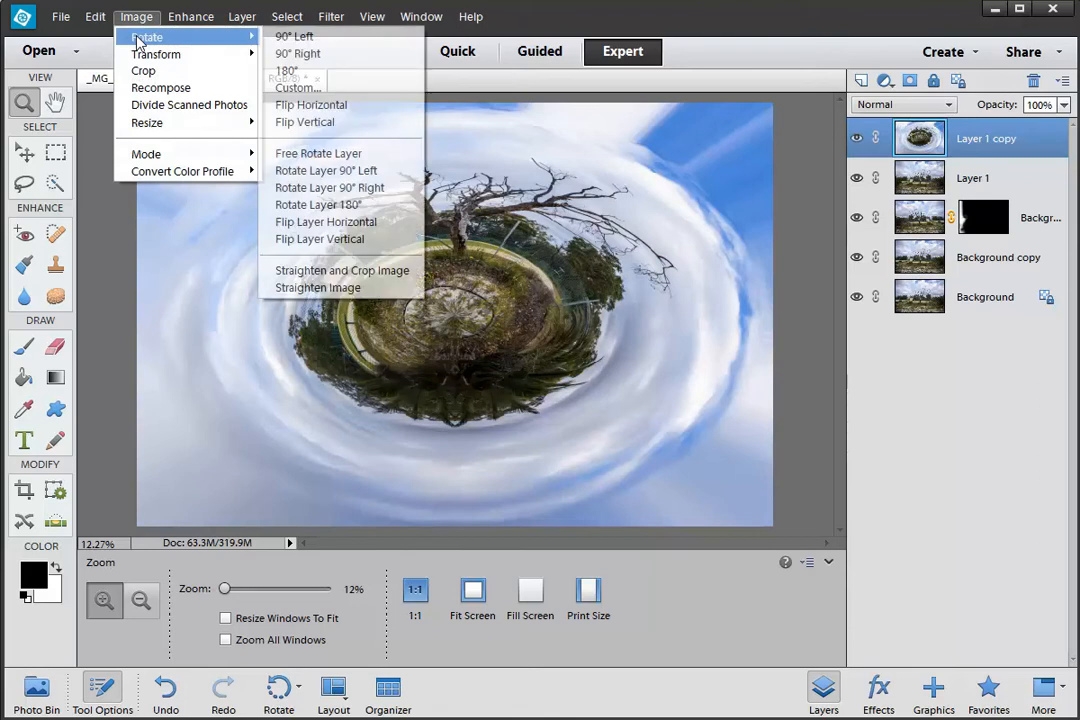
pyautogui.click(340, 221)
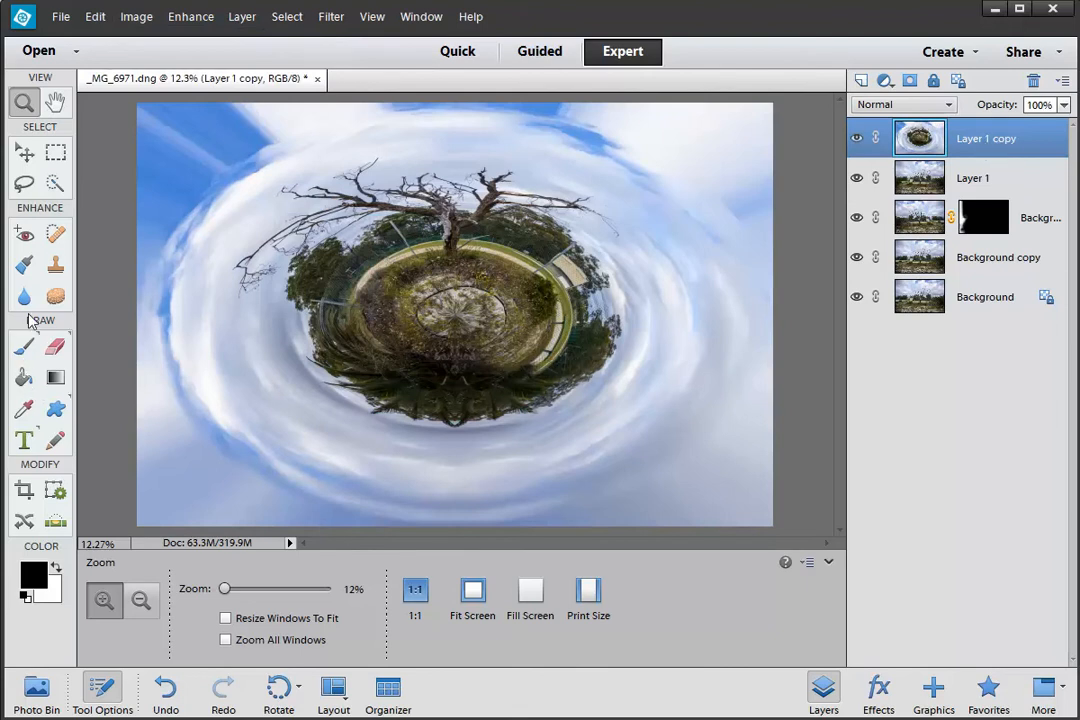
# Draw a crop frame around the planet and tree using the Use Photo Ratio setting, and centre it on the planet
pyautogui.click(24, 489)
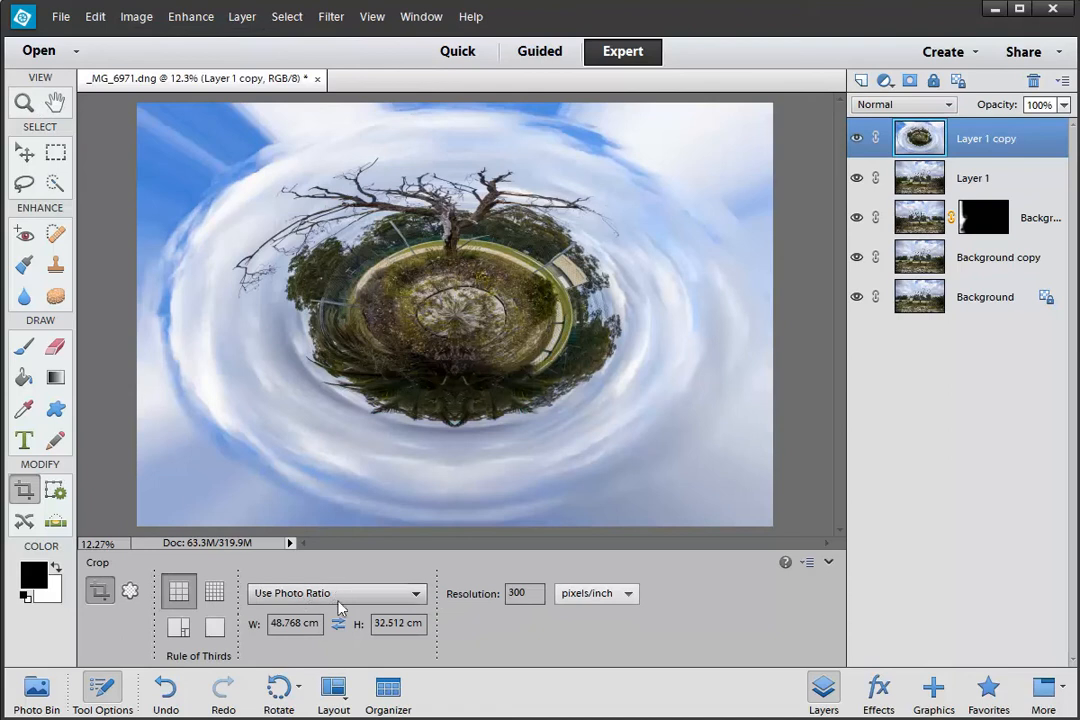
pyautogui.click(416, 597)
pyautogui.click(300, 617)
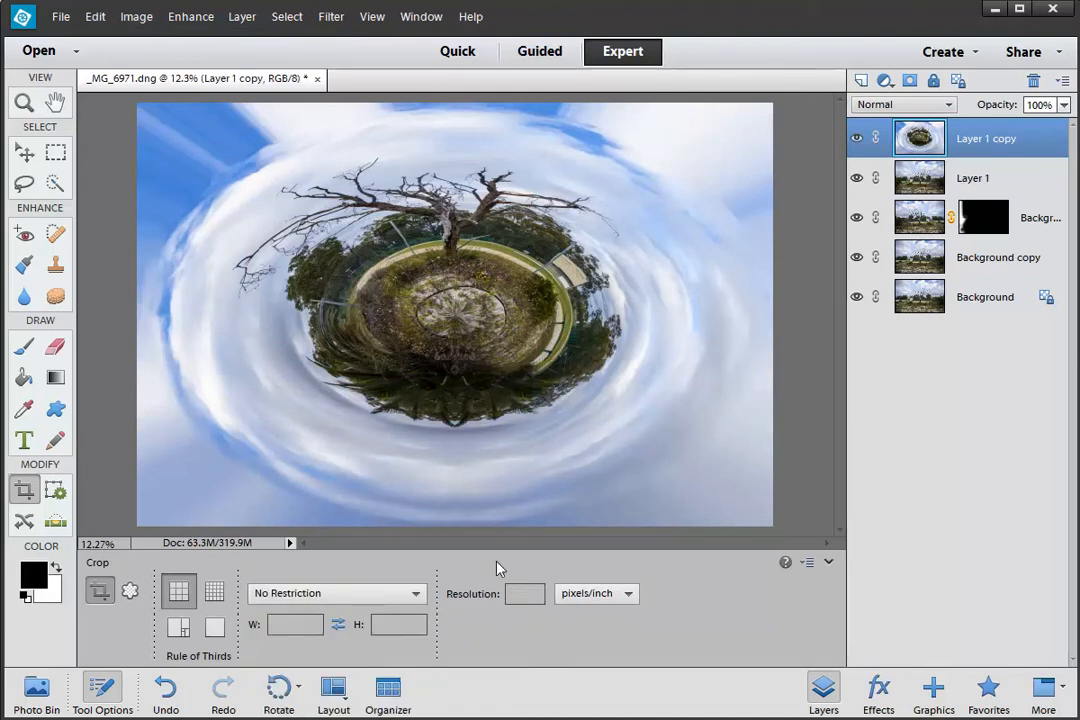
pyautogui.click(426, 601)
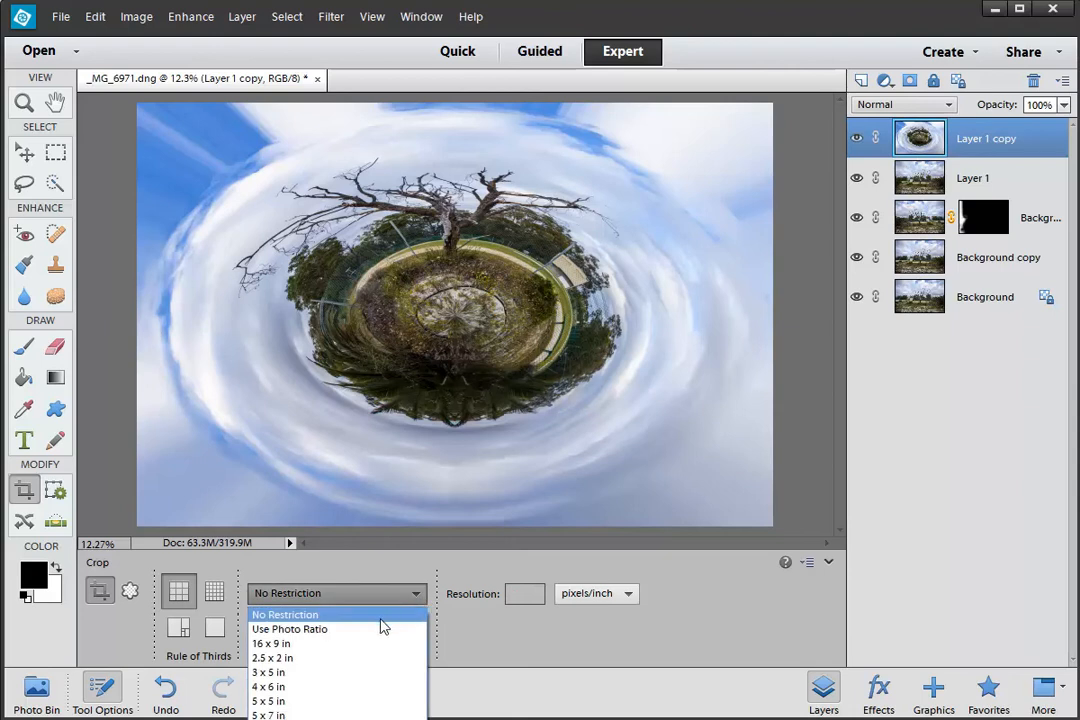
pyautogui.click(305, 629)
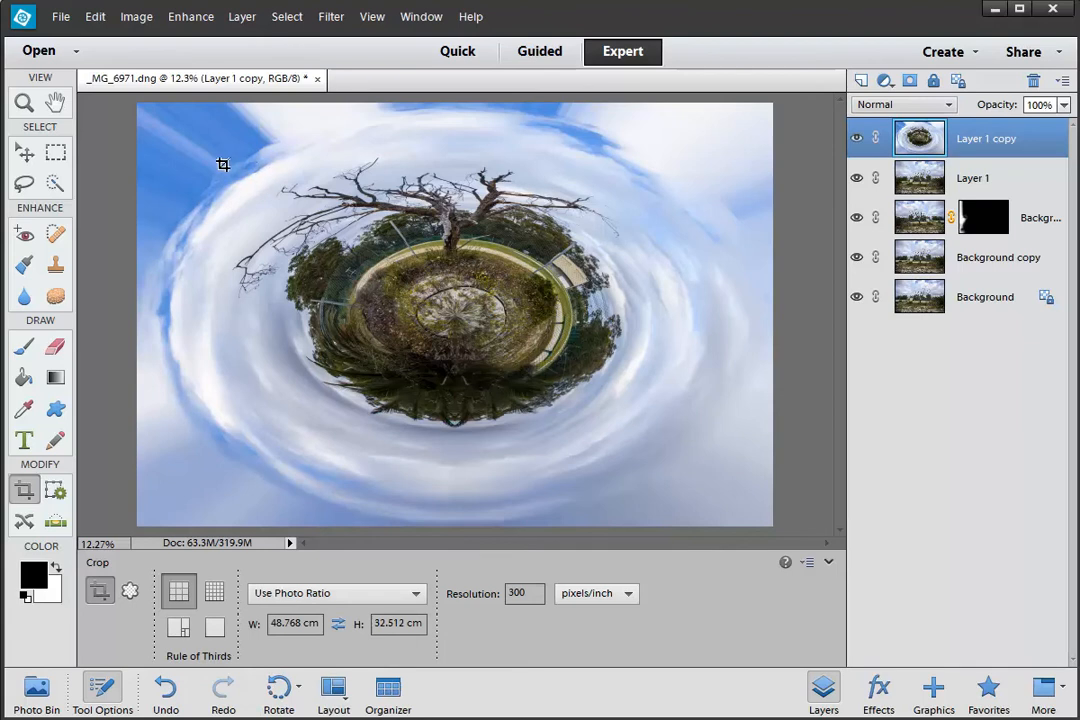
pyautogui.moveTo(199, 158); pyautogui.dragTo(747, 501)
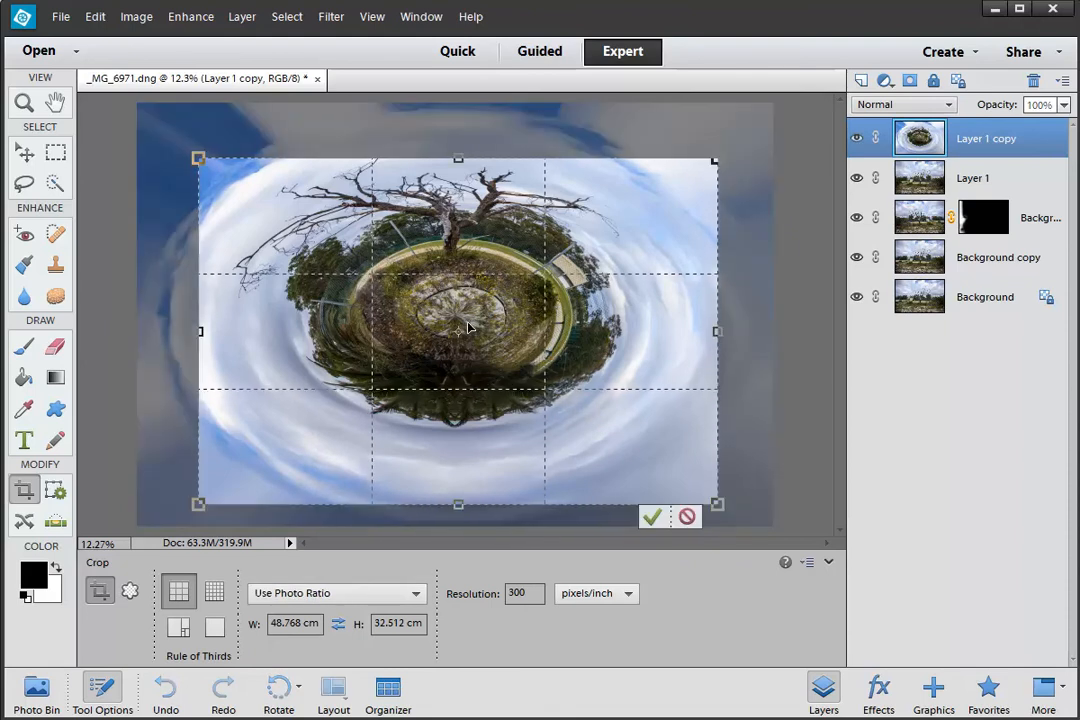
pyautogui.moveTo(466, 314)
pyautogui.mouseDown()
pyautogui.moveTo(466, 323)
pyautogui.moveTo(467, 310)
pyautogui.mouseUp()
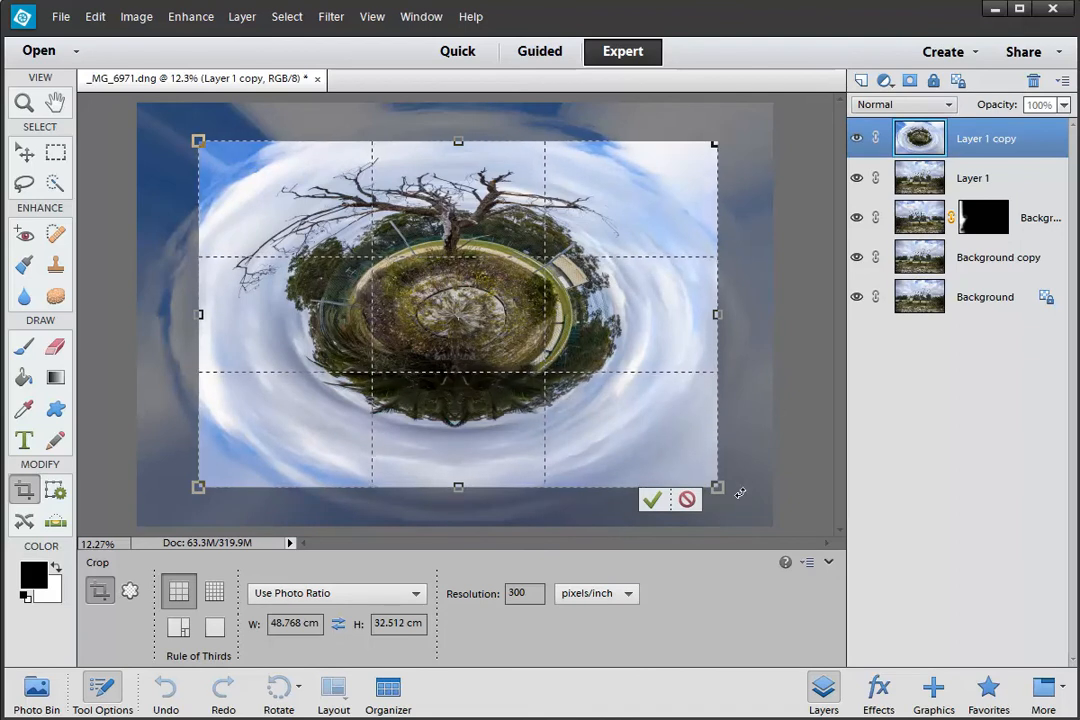
# Rotate the crop frame slightly clockwise, tighten its sides around the planet and tree, and apply the crop
pyautogui.moveTo(740, 492); pyautogui.dragTo(684, 531)
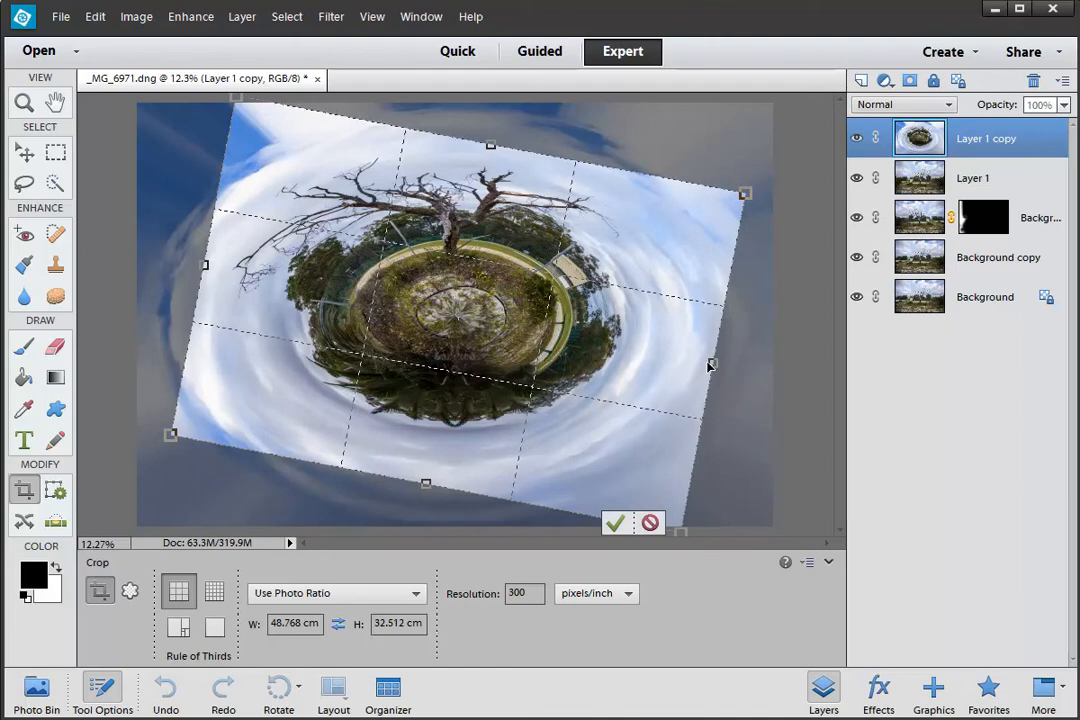
pyautogui.moveTo(710, 363); pyautogui.dragTo(690, 354)
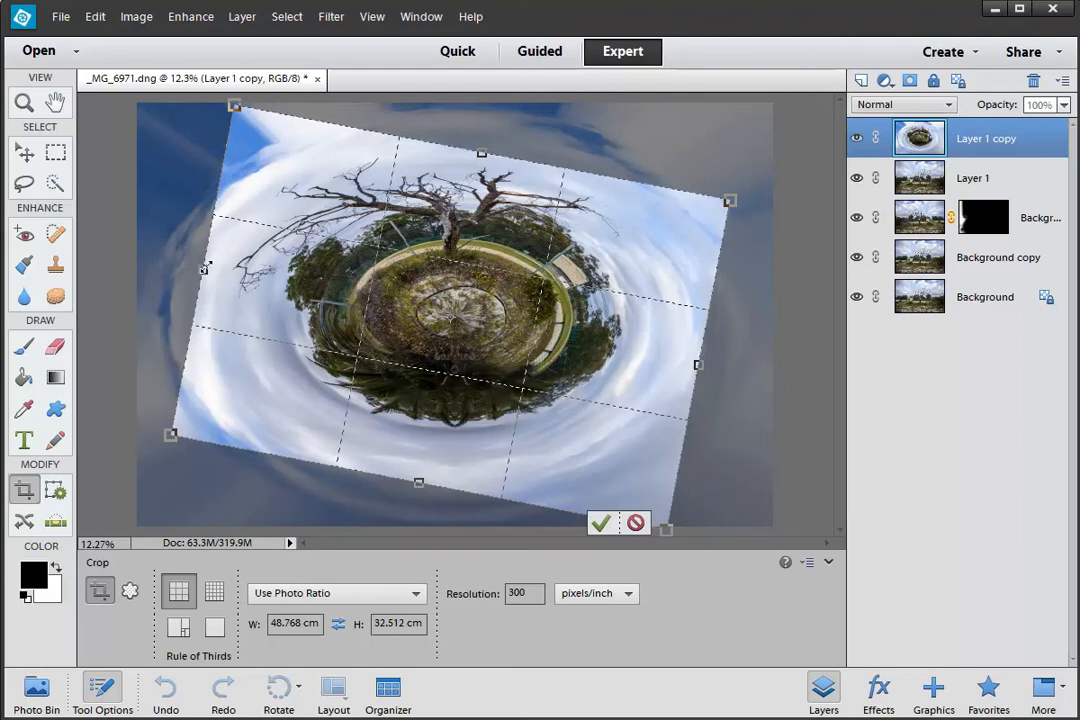
pyautogui.moveTo(201, 268); pyautogui.dragTo(217, 268)
pyautogui.moveTo(466, 278); pyautogui.dragTo(468, 272)
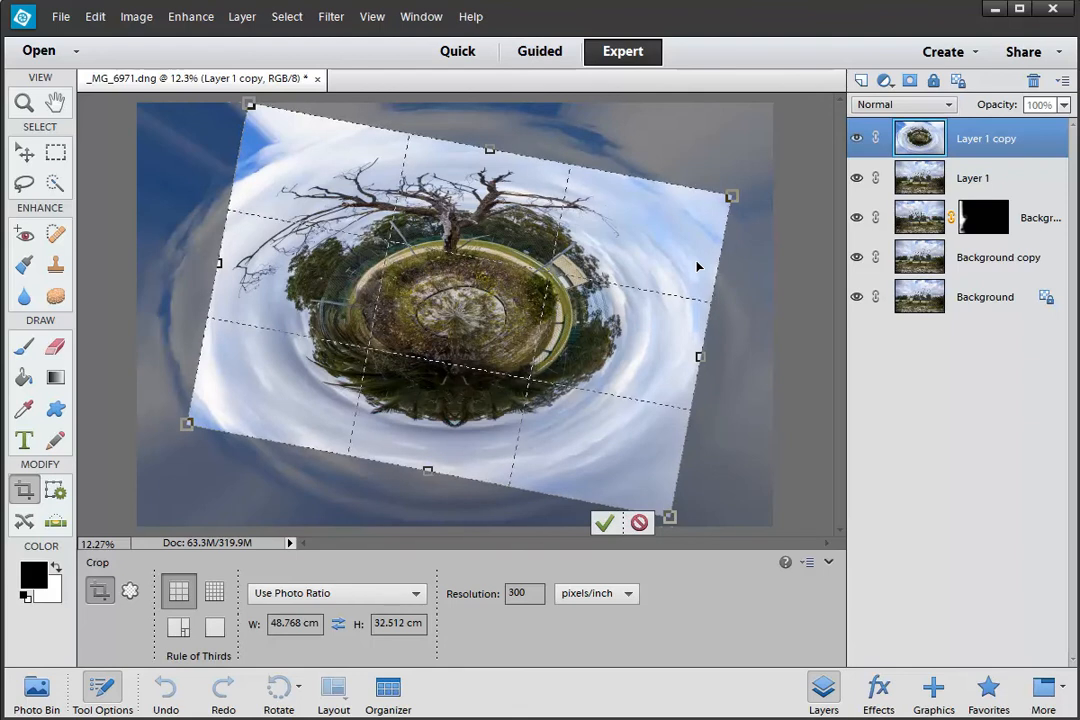
pyautogui.press('Return')
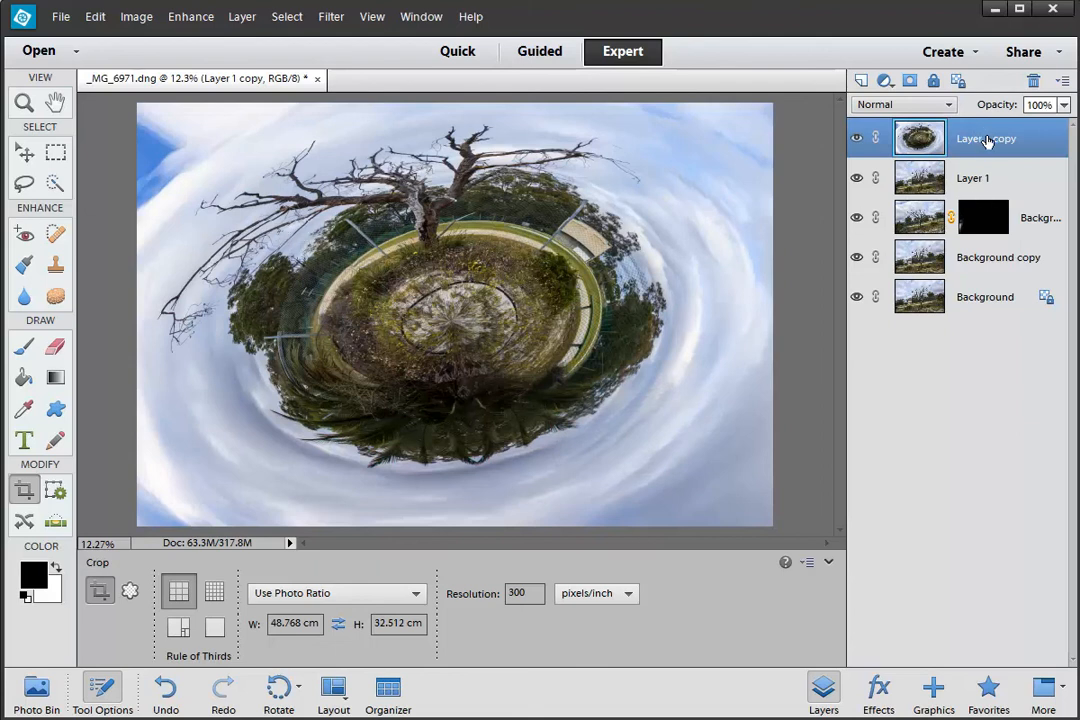
# Duplicate the cropped planet layer, flip the lower copy horizontally, and compare the two by toggling the upper one's visibility
pyautogui.moveTo(992, 145); pyautogui.dragTo(862, 81)
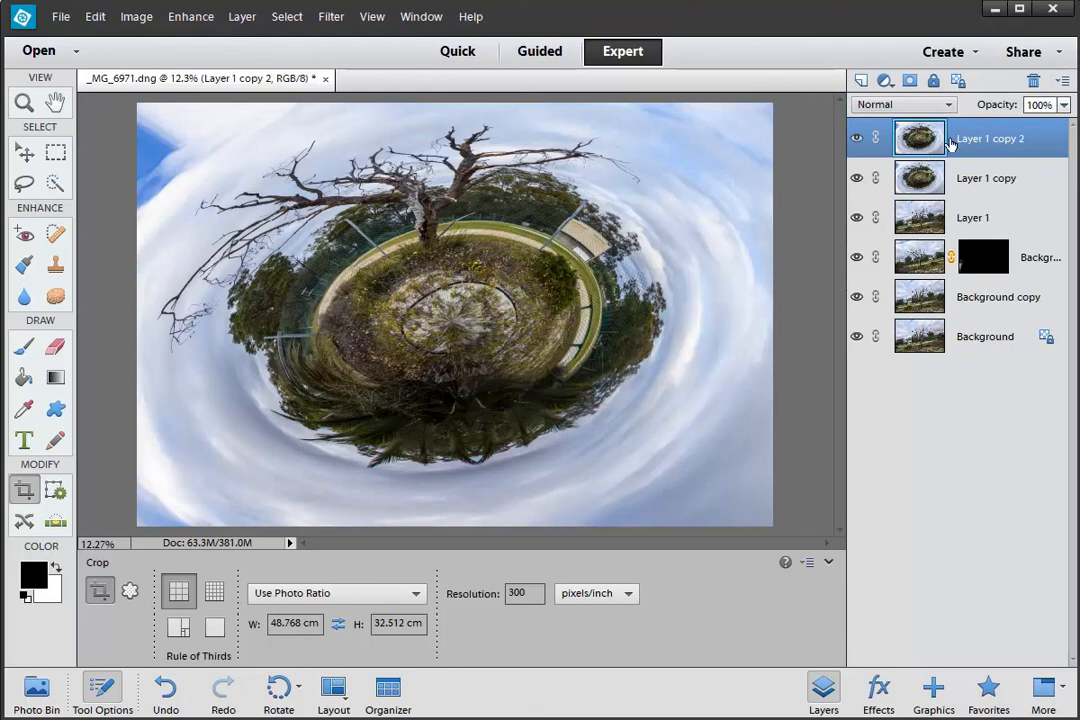
pyautogui.click(988, 180)
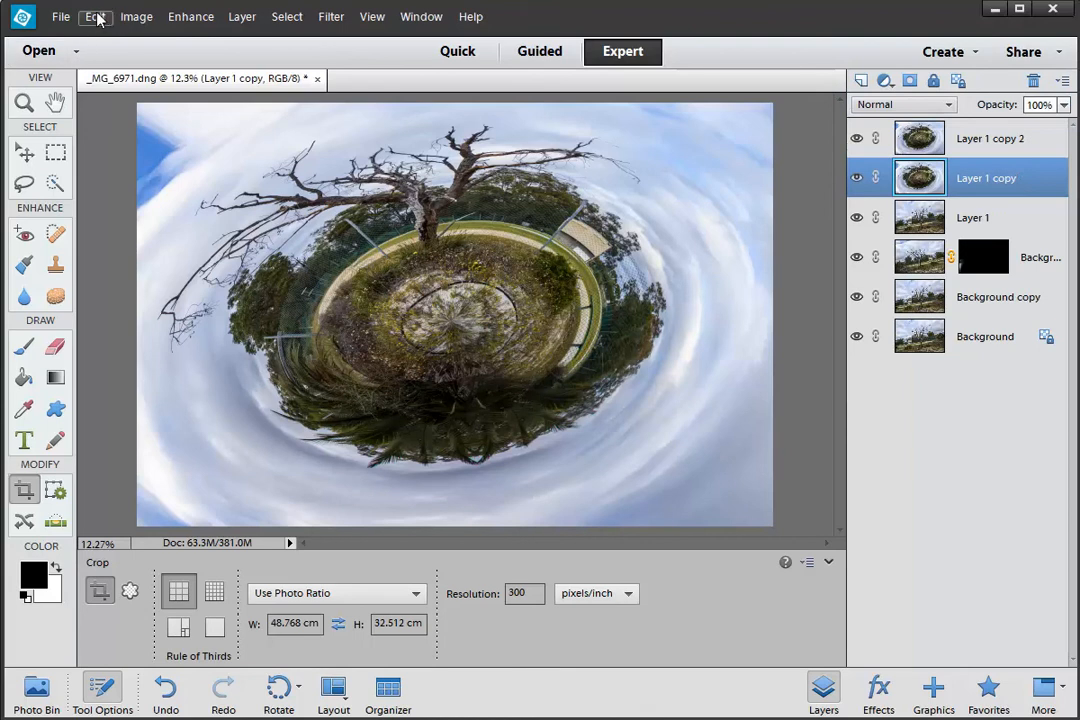
pyautogui.click(134, 18)
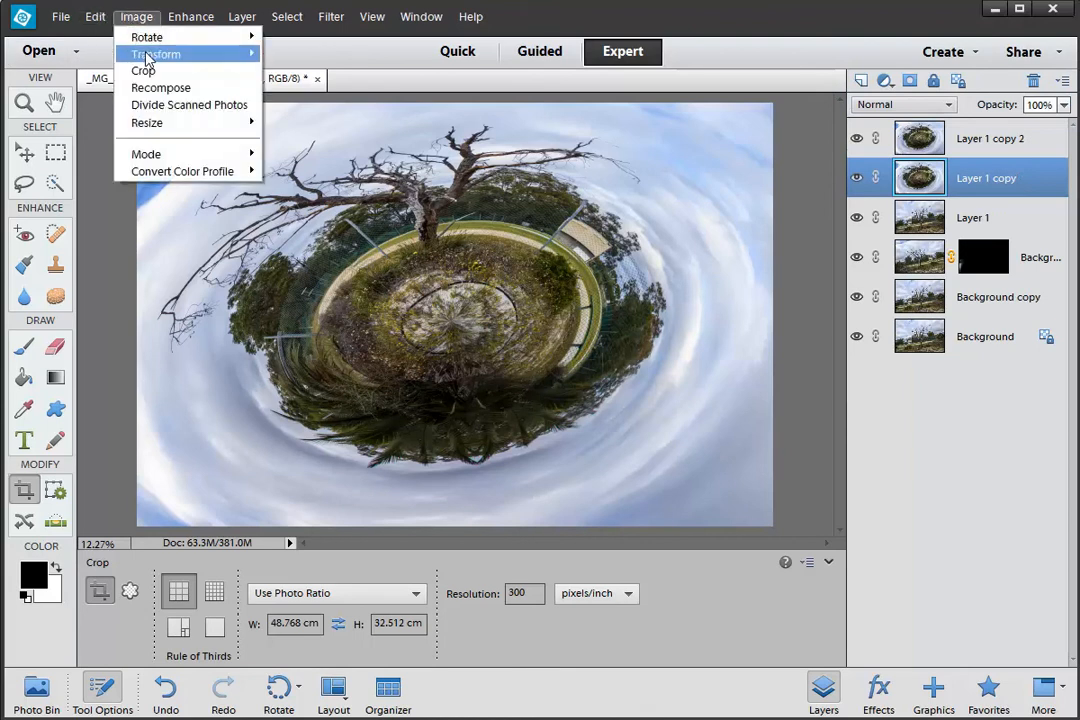
pyautogui.moveTo(146, 40)
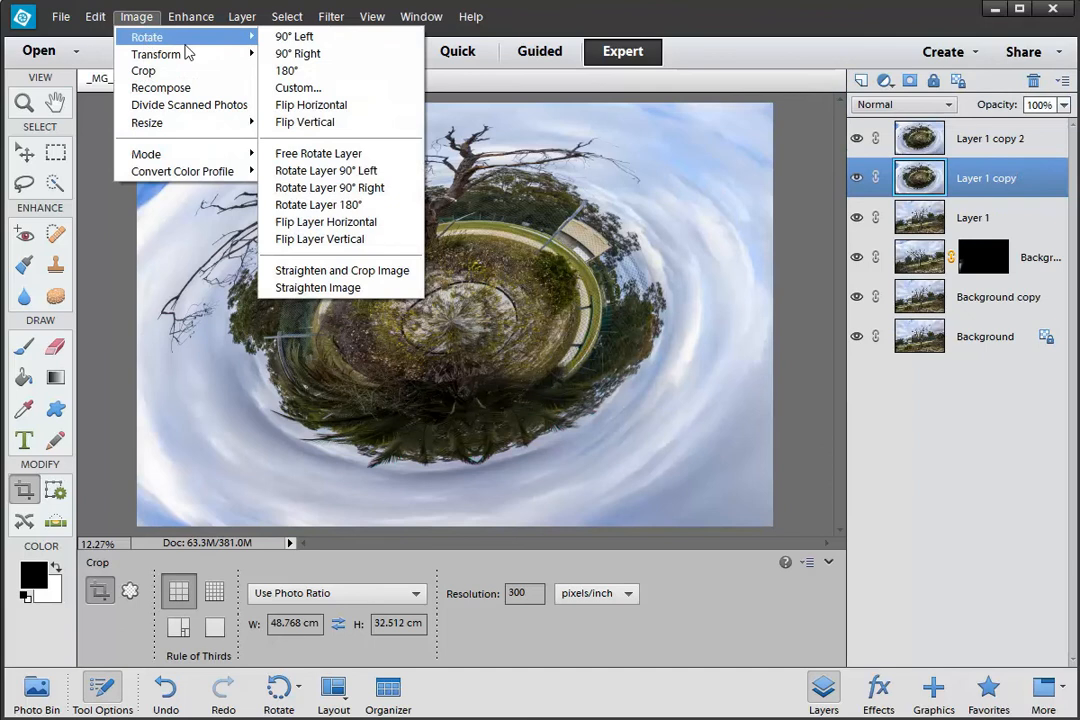
pyautogui.click(340, 220)
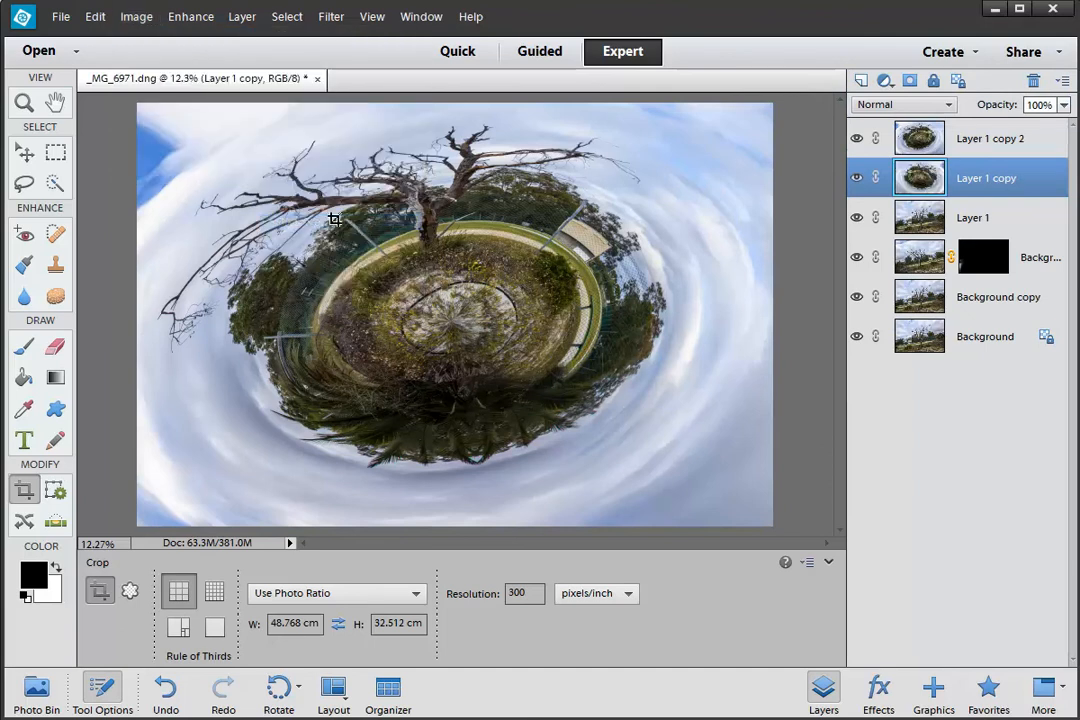
pyautogui.click(852, 140)
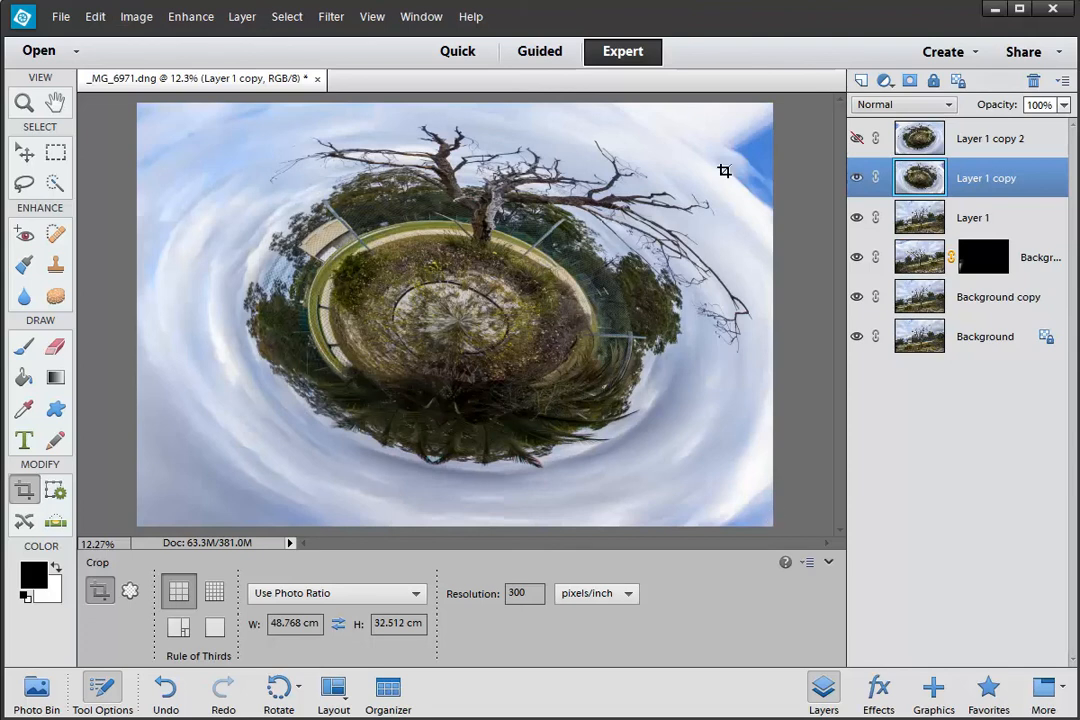
pyautogui.click(856, 140)
# Add a layer mask to the top planet layer and check which sky corners differ in the flipped layer beneath
pyautogui.click(1008, 145)
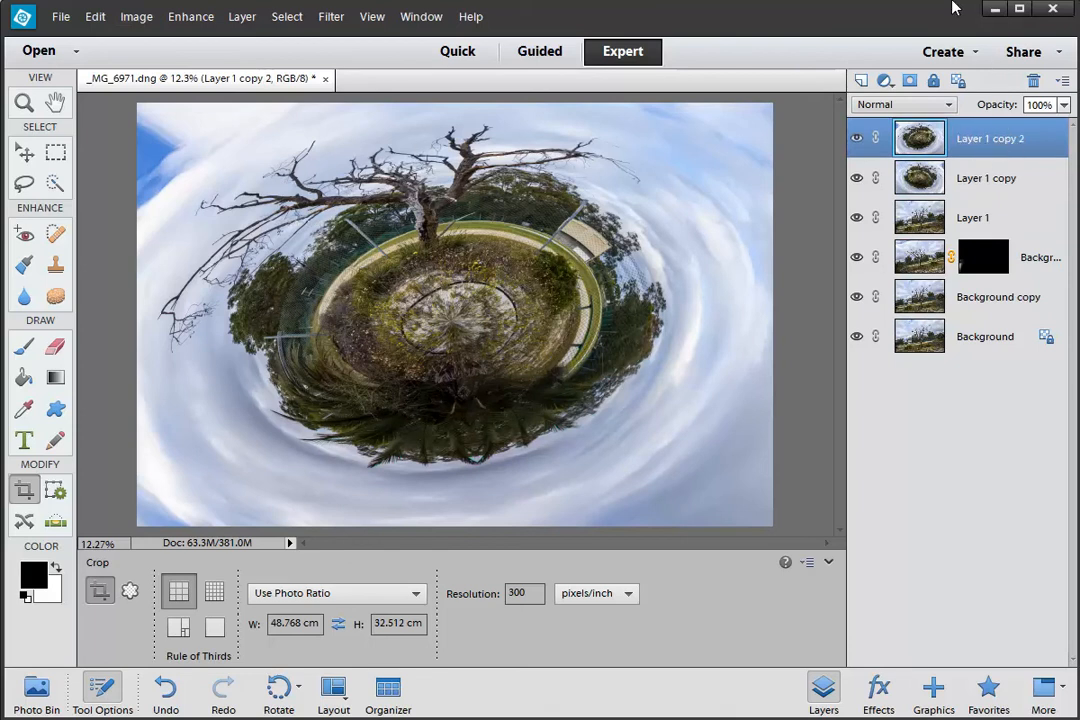
pyautogui.click(909, 82)
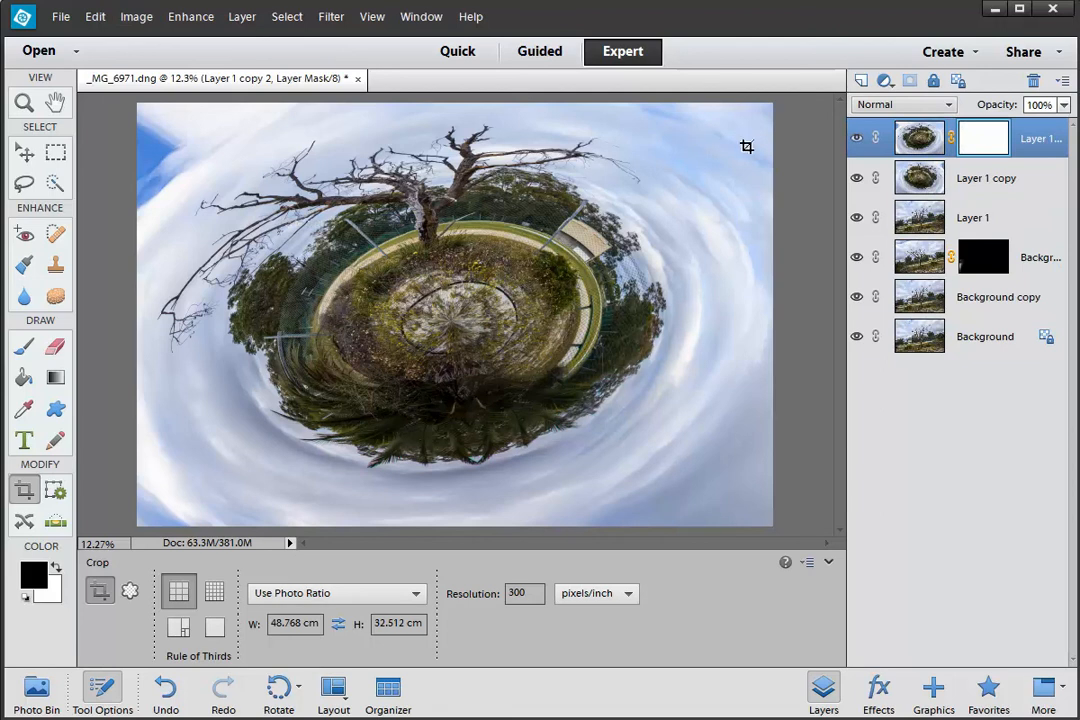
pyautogui.click(857, 138)
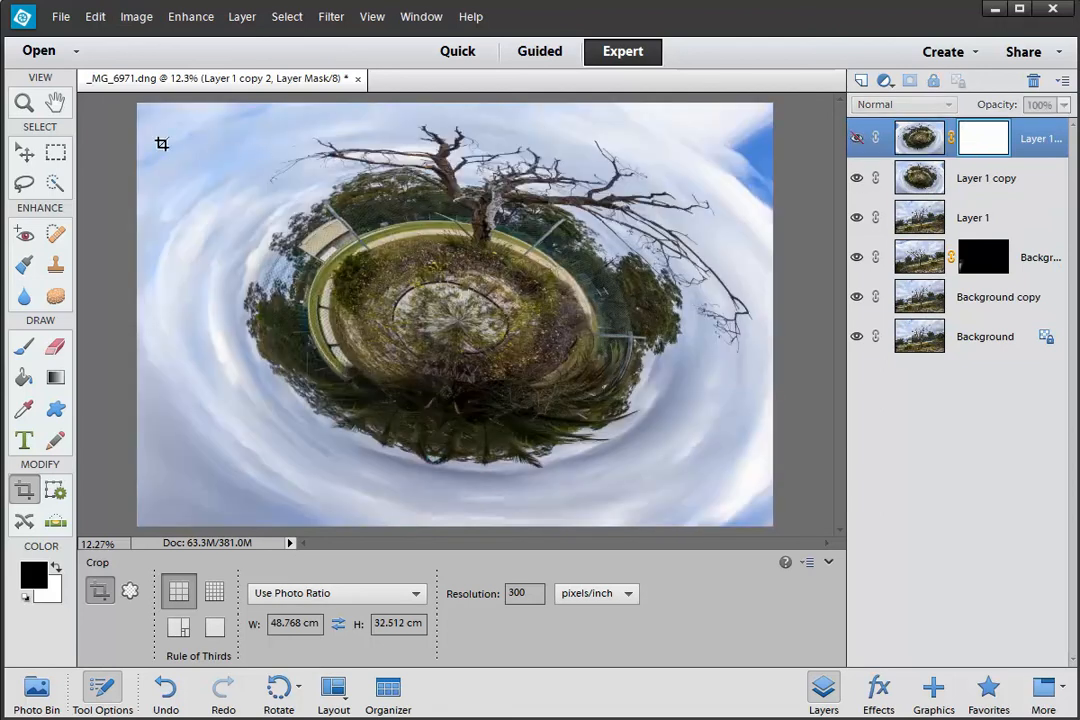
pyautogui.click(857, 139)
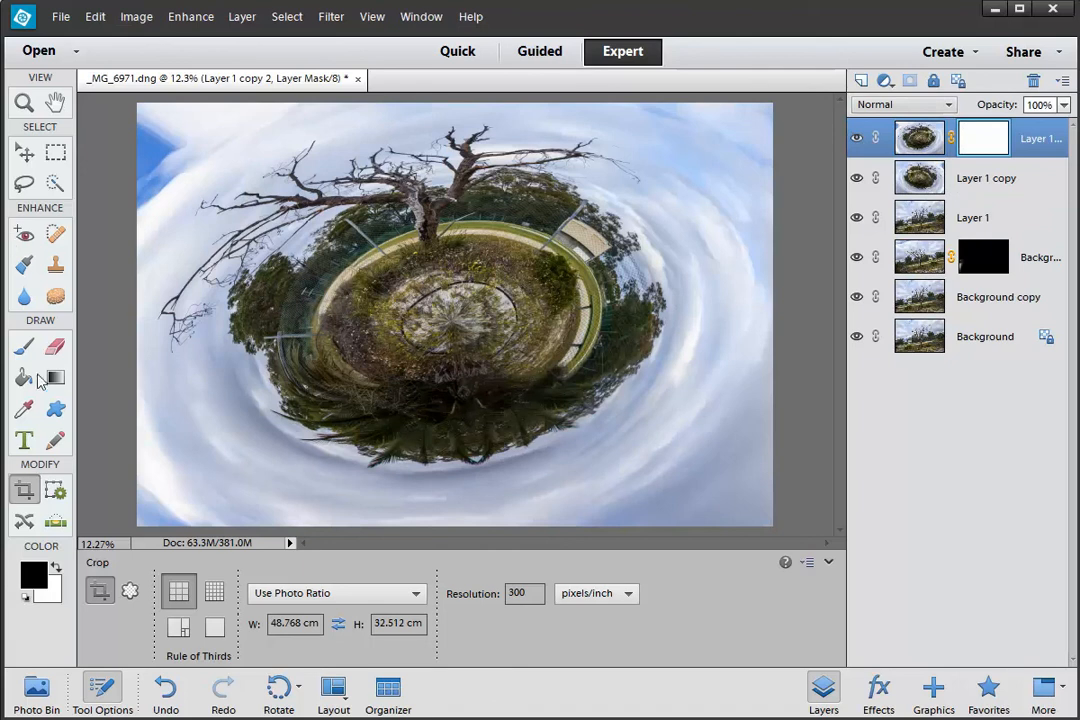
# Paint black on the top layer's mask with a 900 px brush over the image's upper-left and lower-right sky corners
pyautogui.click(24, 347)
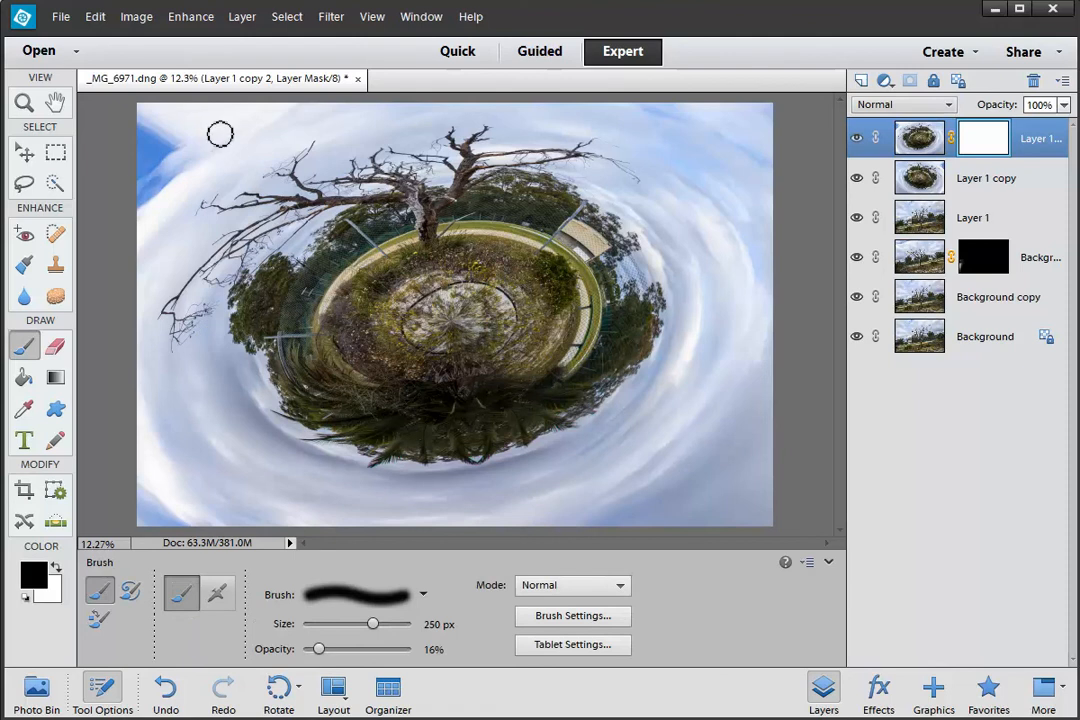
pyautogui.press(']')
pyautogui.press(']')
pyautogui.press(']')
pyautogui.press(']')
pyautogui.press(']')
pyautogui.press(']')
pyautogui.press(']')
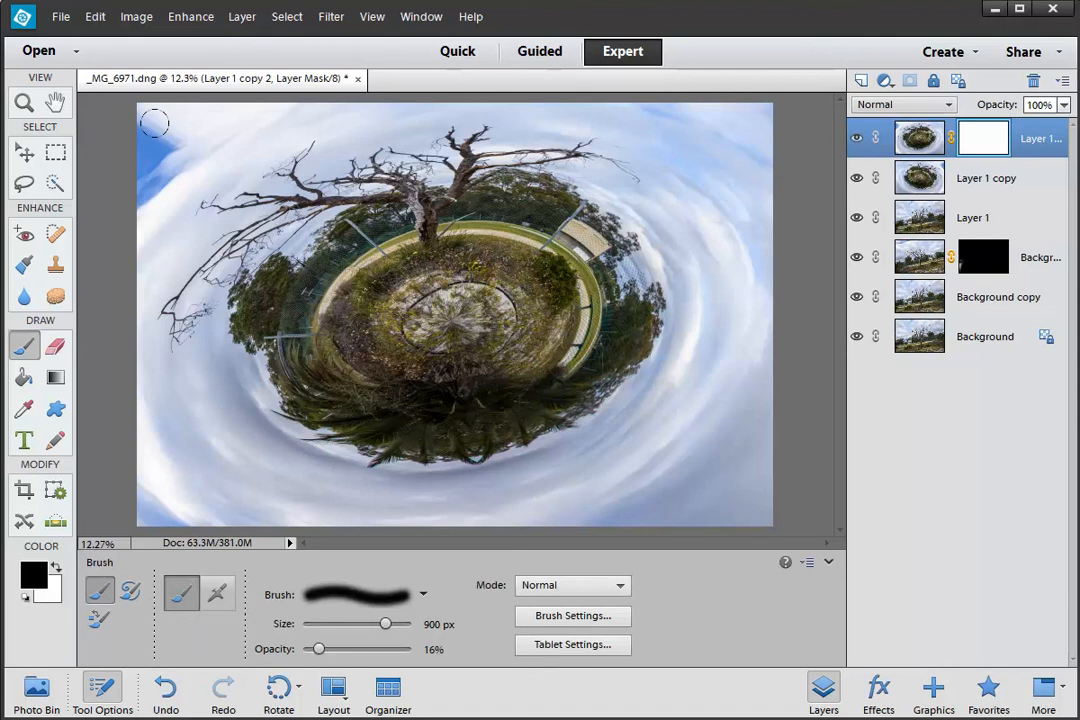
pyautogui.moveTo(154, 123)
pyautogui.mouseDown()
pyautogui.moveTo(186, 102)
pyautogui.moveTo(154, 128)
pyautogui.moveTo(153, 104)
pyautogui.moveTo(120, 154)
pyautogui.moveTo(133, 119)
pyautogui.mouseUp()
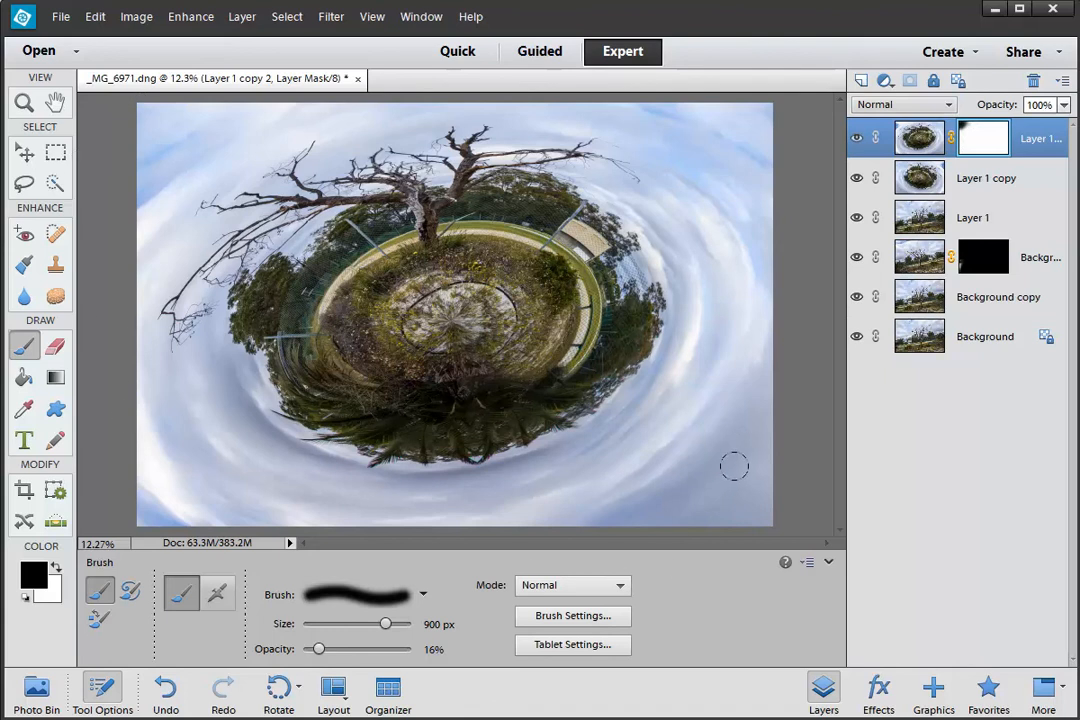
pyautogui.moveTo(733, 485)
pyautogui.mouseDown()
pyautogui.moveTo(709, 419)
pyautogui.moveTo(639, 472)
pyautogui.moveTo(675, 508)
pyautogui.moveTo(704, 503)
pyautogui.moveTo(605, 497)
pyautogui.moveTo(716, 424)
pyautogui.moveTo(709, 510)
pyautogui.moveTo(733, 467)
pyautogui.moveTo(725, 359)
pyautogui.moveTo(723, 468)
pyautogui.mouseUp()
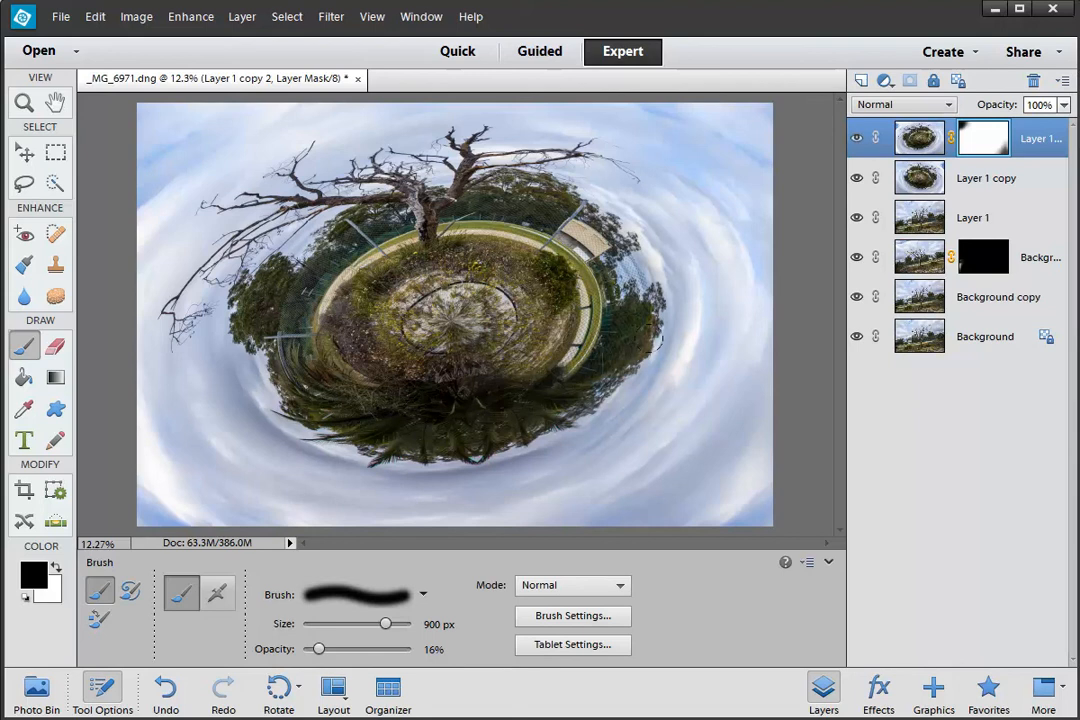
pyautogui.rightClick(663, 417)
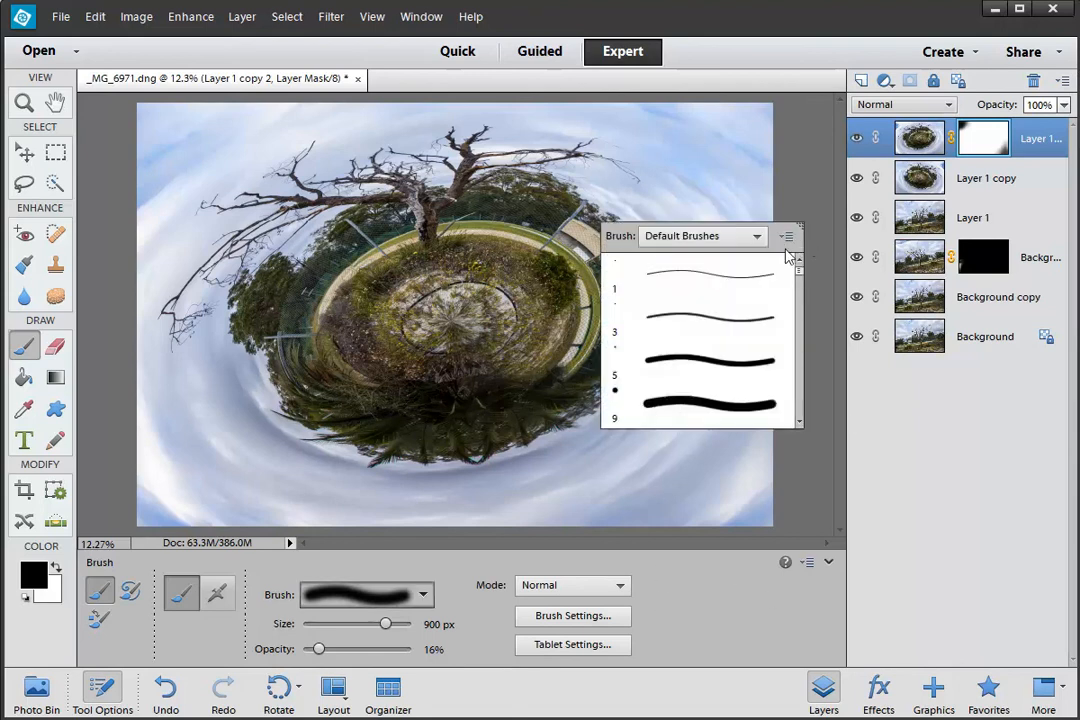
pyautogui.click(816, 253)
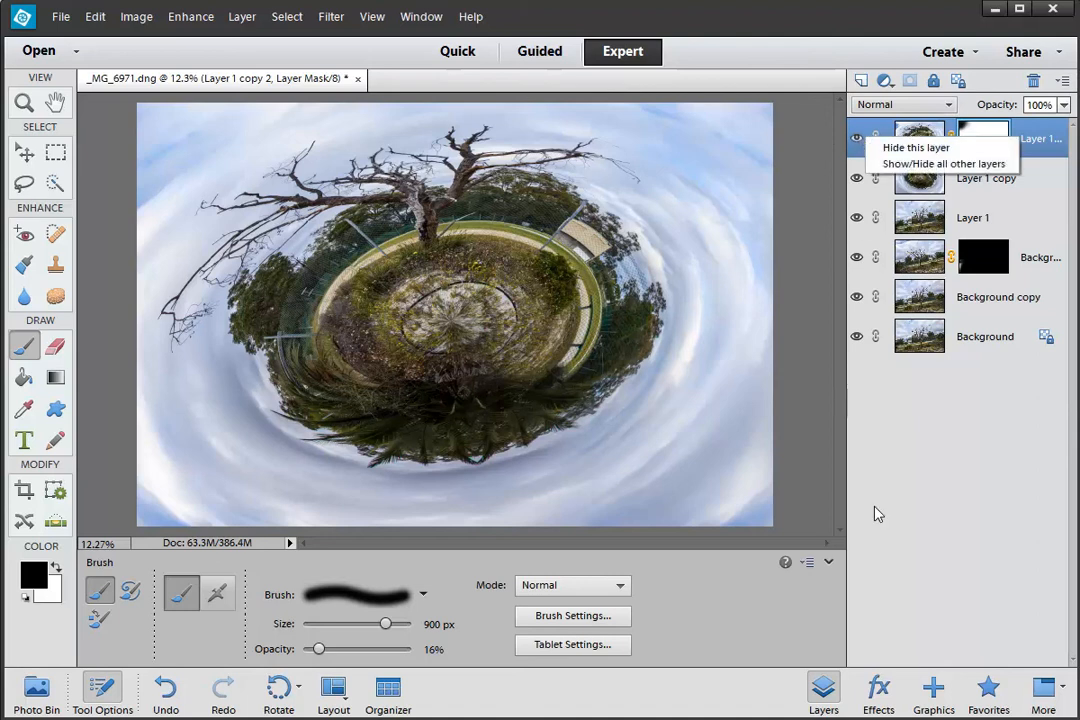
# Merge all the layers into a single background layer
pyautogui.rightClick(912, 596)
pyautogui.click(893, 604)
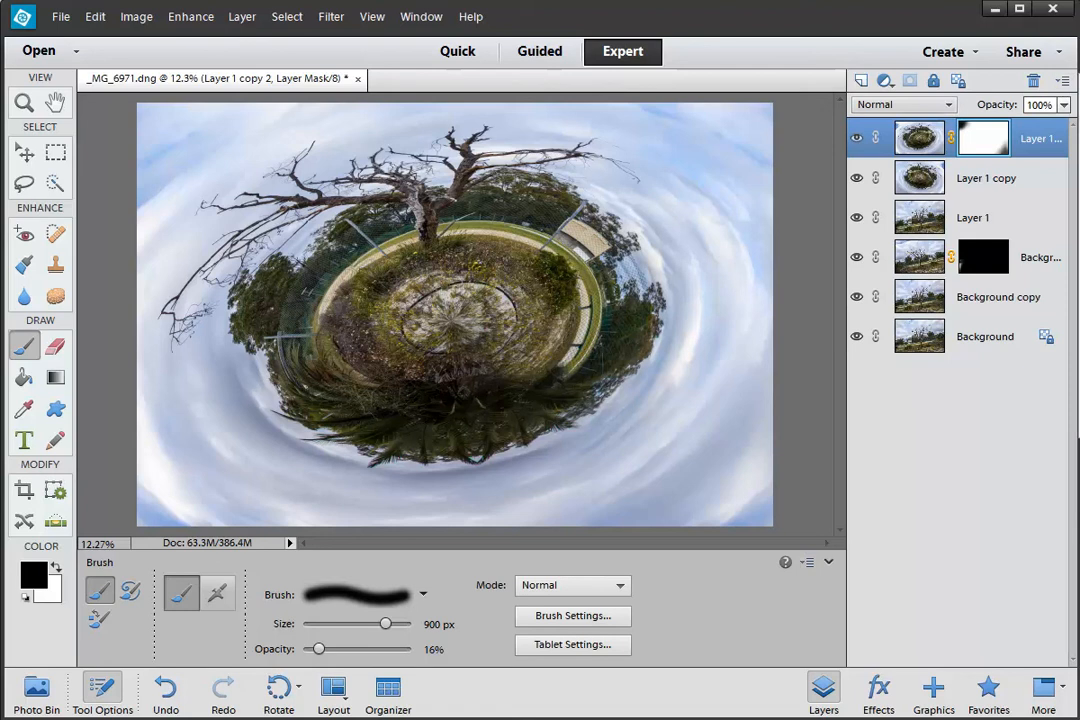
pyautogui.hotkey('ctrl', 'shift', 'e')
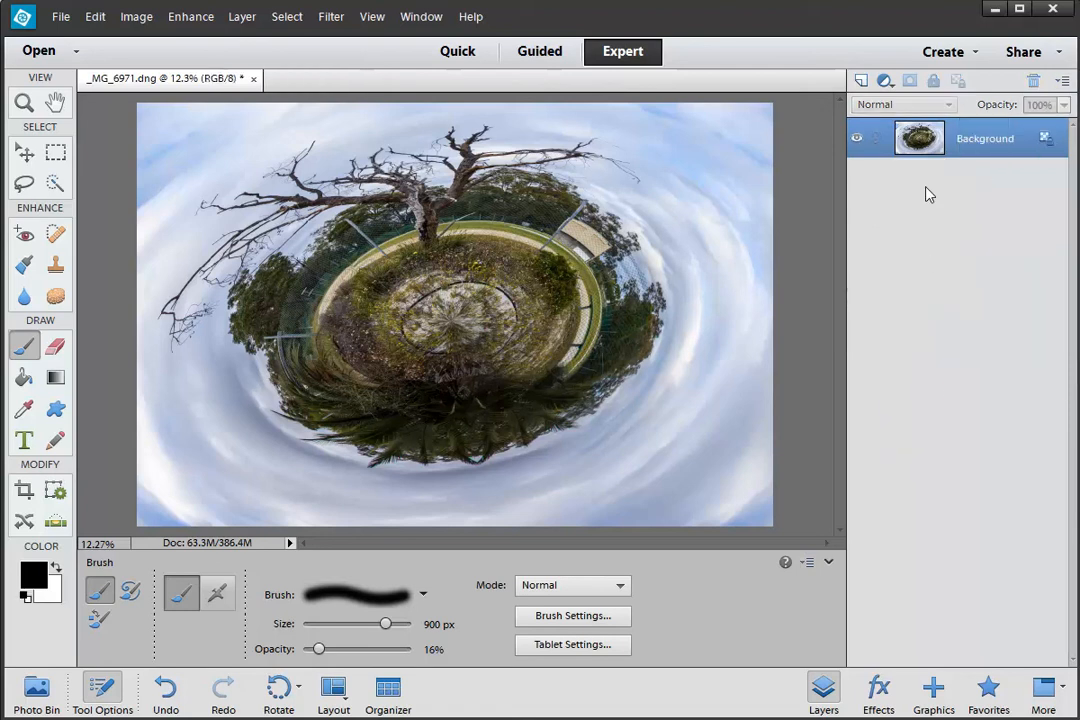
# Save the flattened little planet image
pyautogui.click(60, 17)
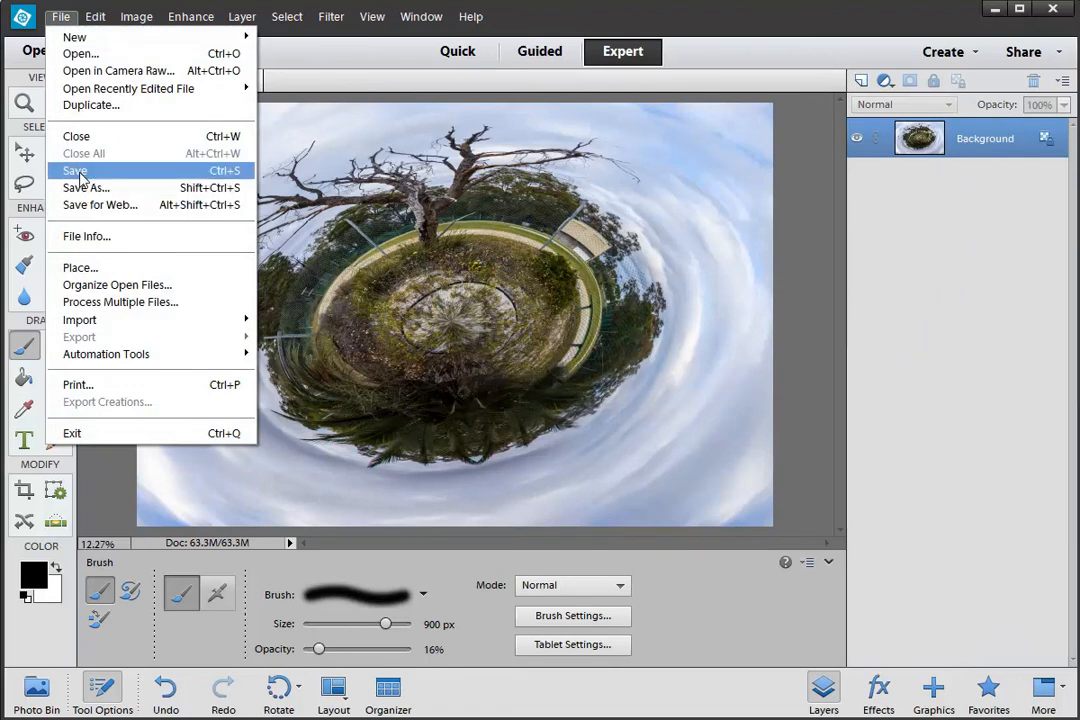